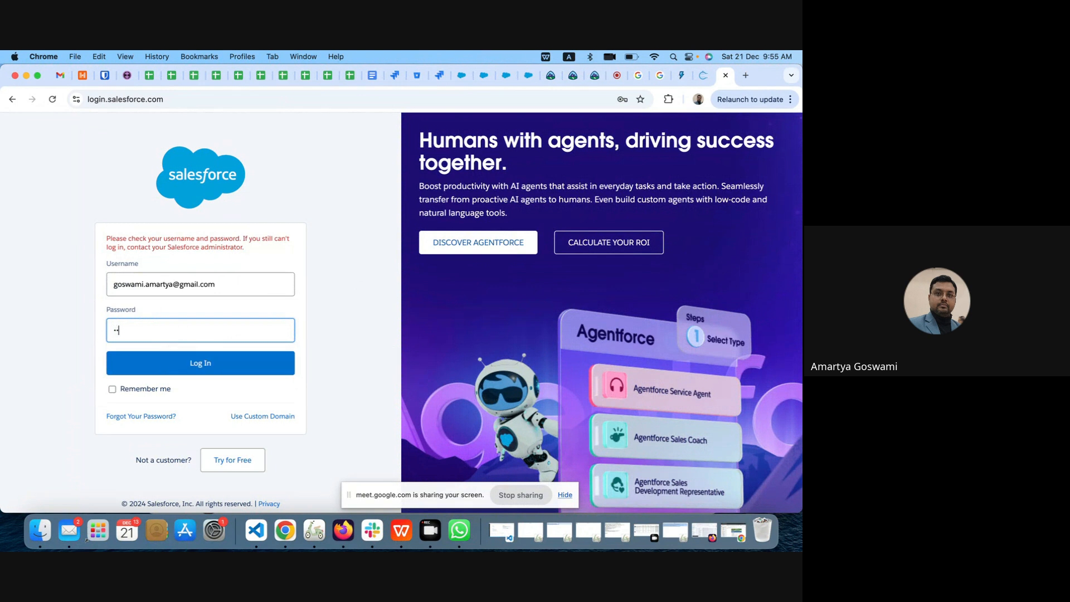
Step: Enter the account password and log in to Salesforce
{"action": "type", "text": "•••"}
{"action": "left_click", "coordinate": [214, 367]}
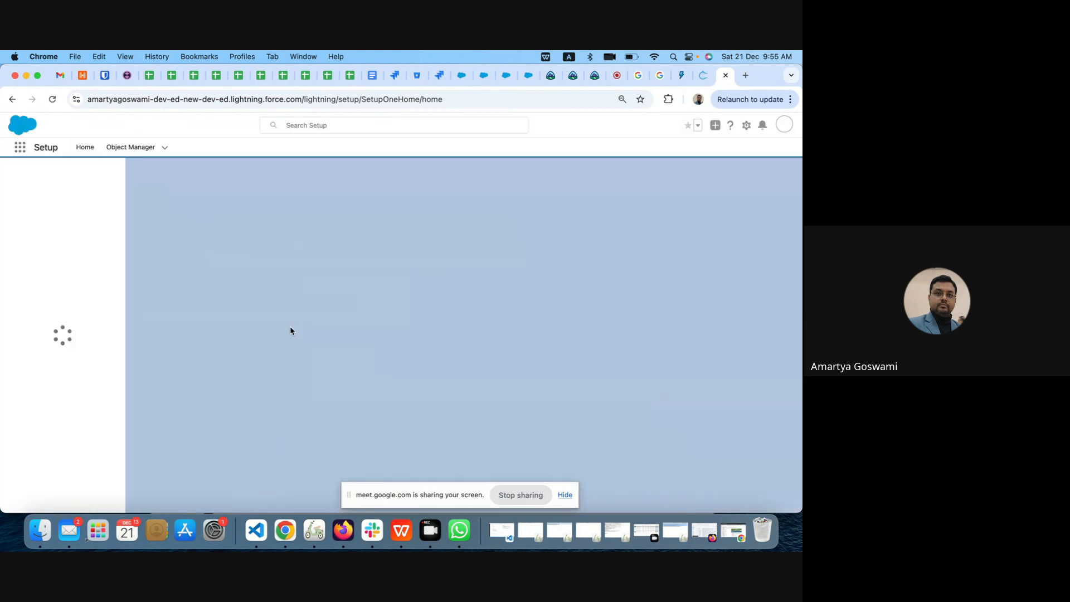
Step: Search Setup for "dupli" and open the Duplicate Rules page
{"action": "left_click", "coordinate": [66, 173]}
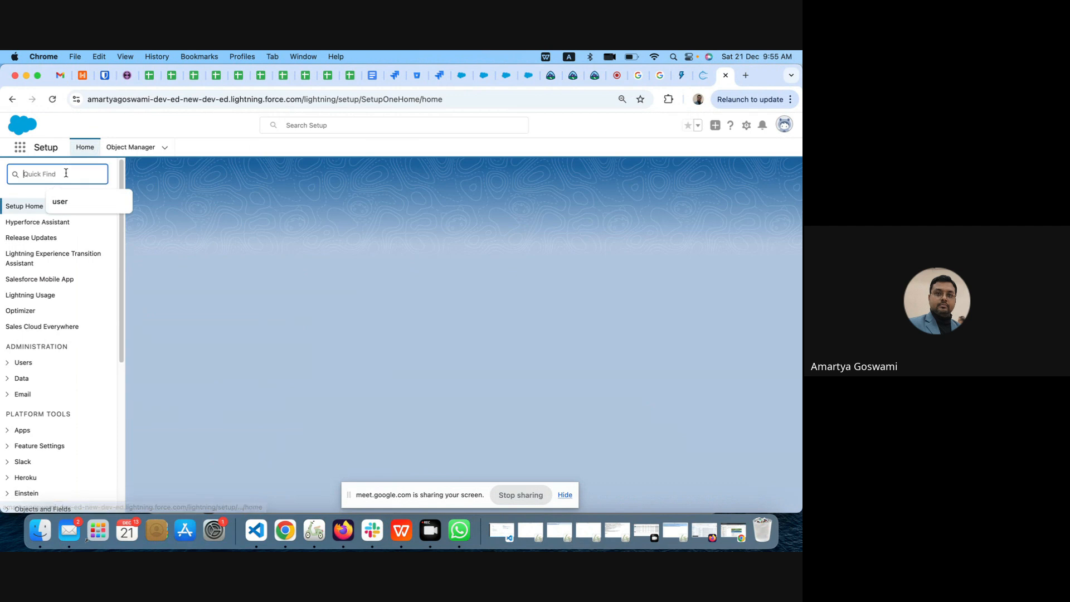
{"action": "type", "text": "dupli"}
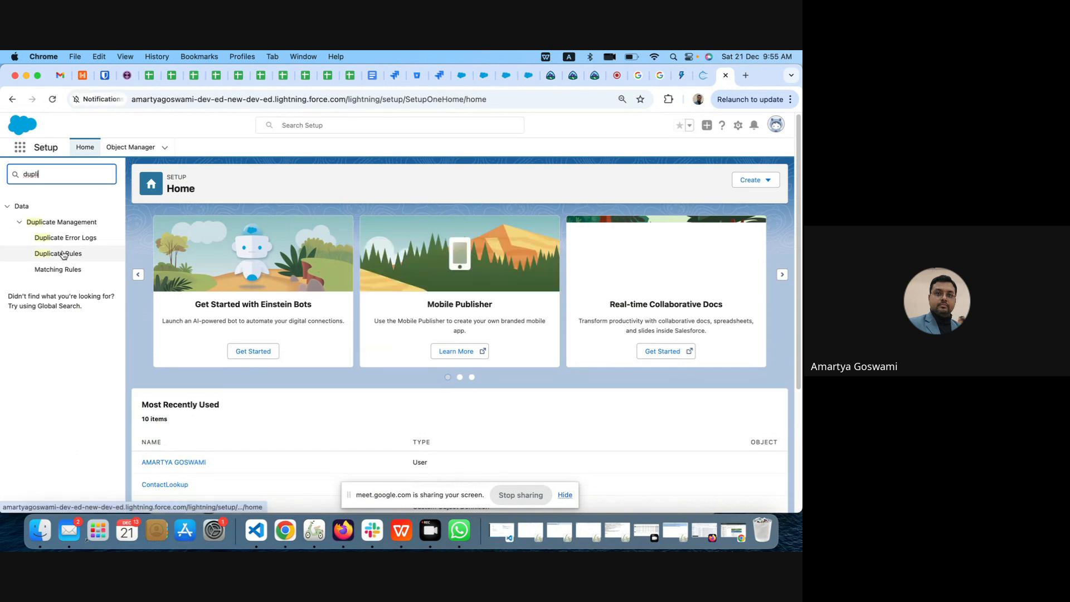
{"action": "left_click", "coordinate": [63, 254]}
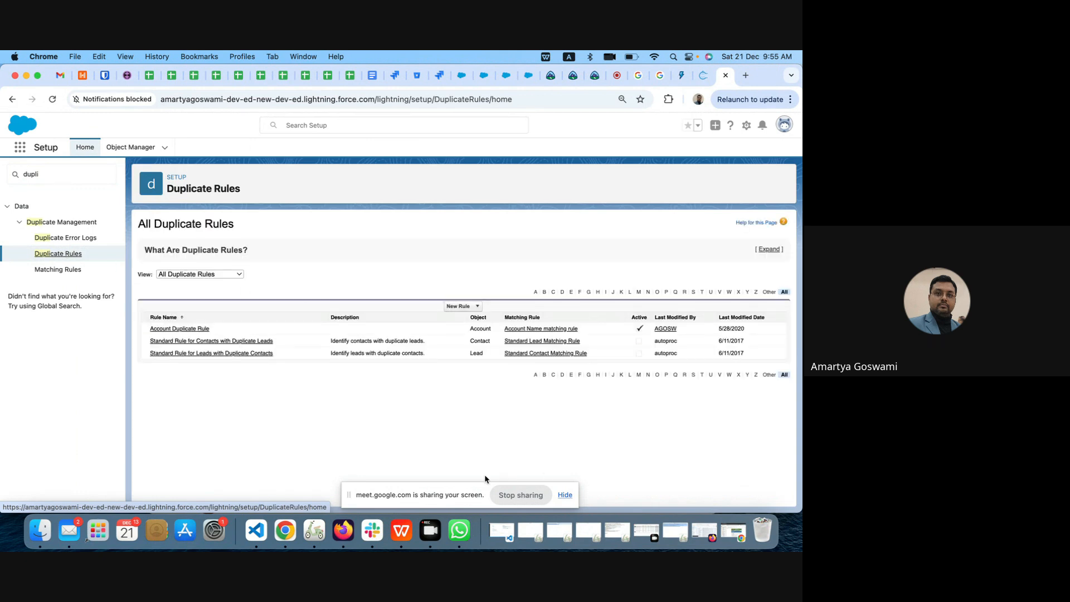
Step: Switch to the Google Meet call, mute and unmute the microphone, and return to the Salesforce Duplicate Rules page
{"action": "left_click", "coordinate": [618, 75]}
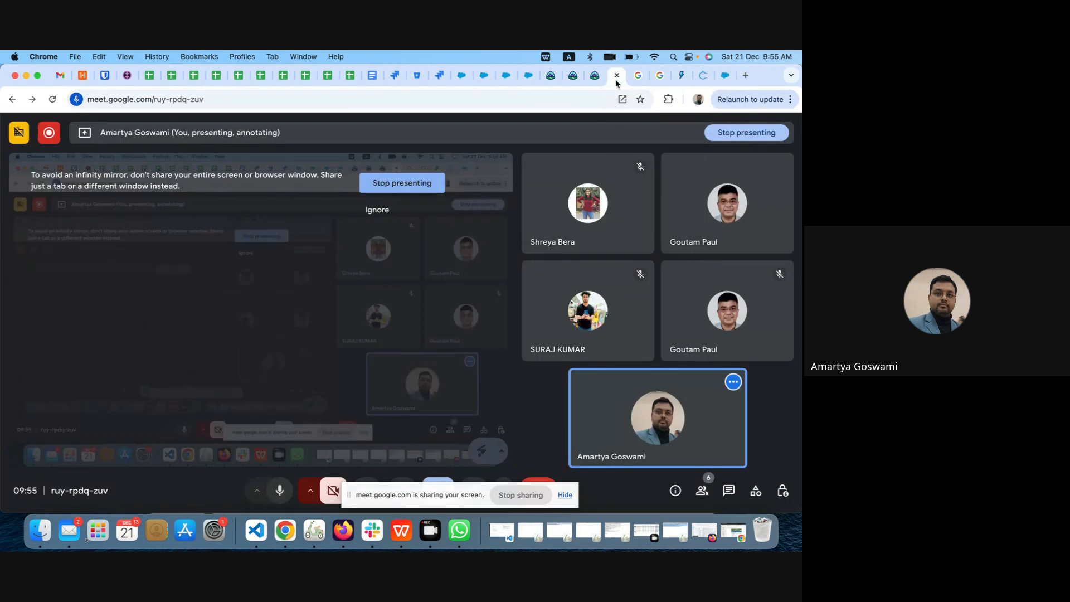
{"action": "left_click", "coordinate": [280, 492]}
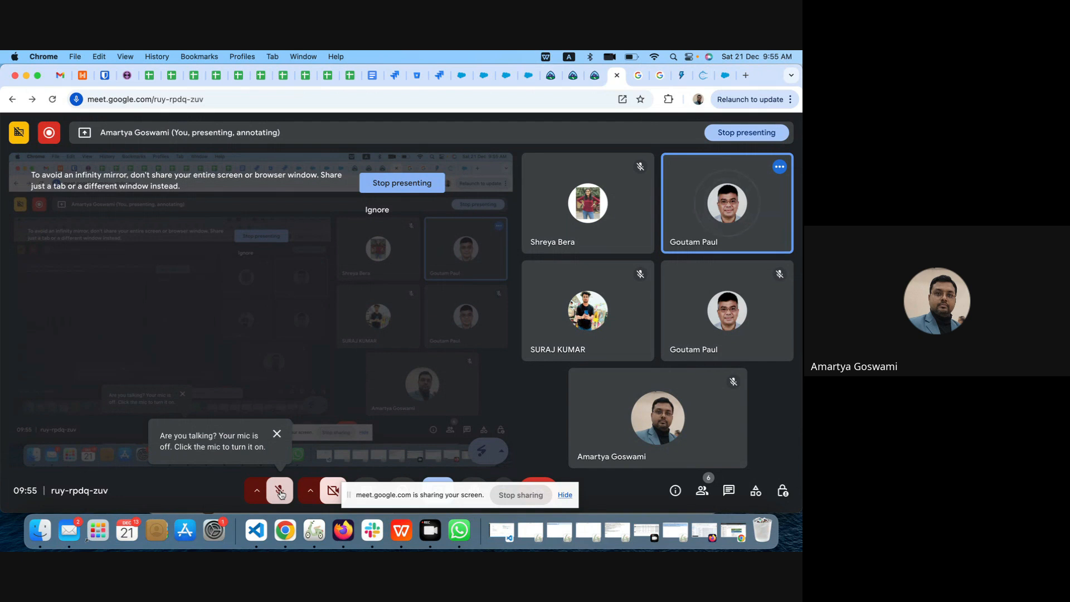
{"action": "left_click", "coordinate": [280, 493]}
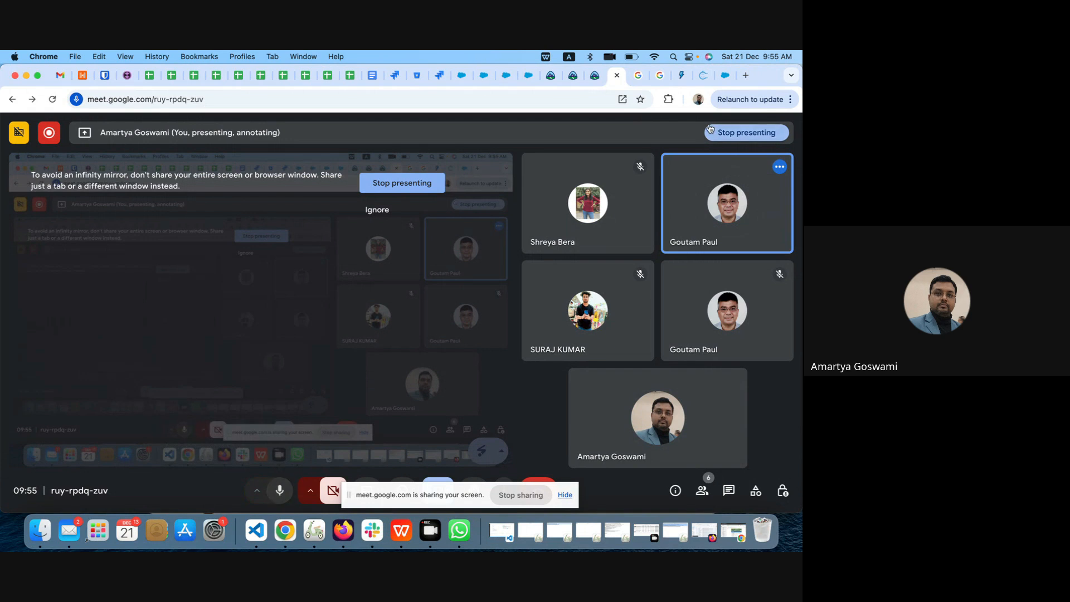
{"action": "left_click", "coordinate": [724, 77]}
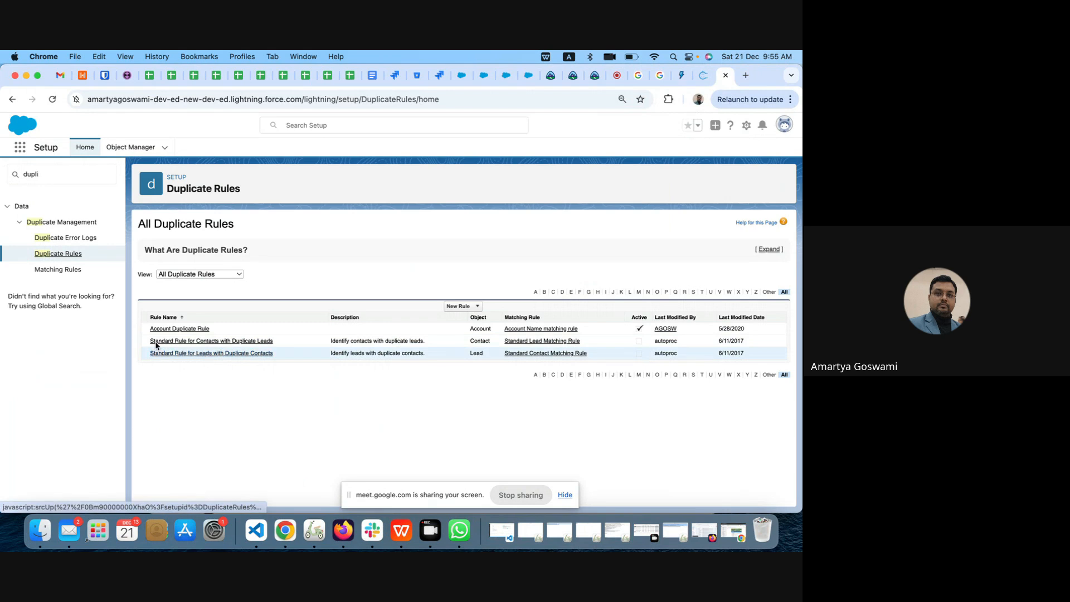
Step: Open the Account Duplicate Rule and its Account Name matching rule, and examine their matching criteria
{"action": "left_click", "coordinate": [187, 330]}
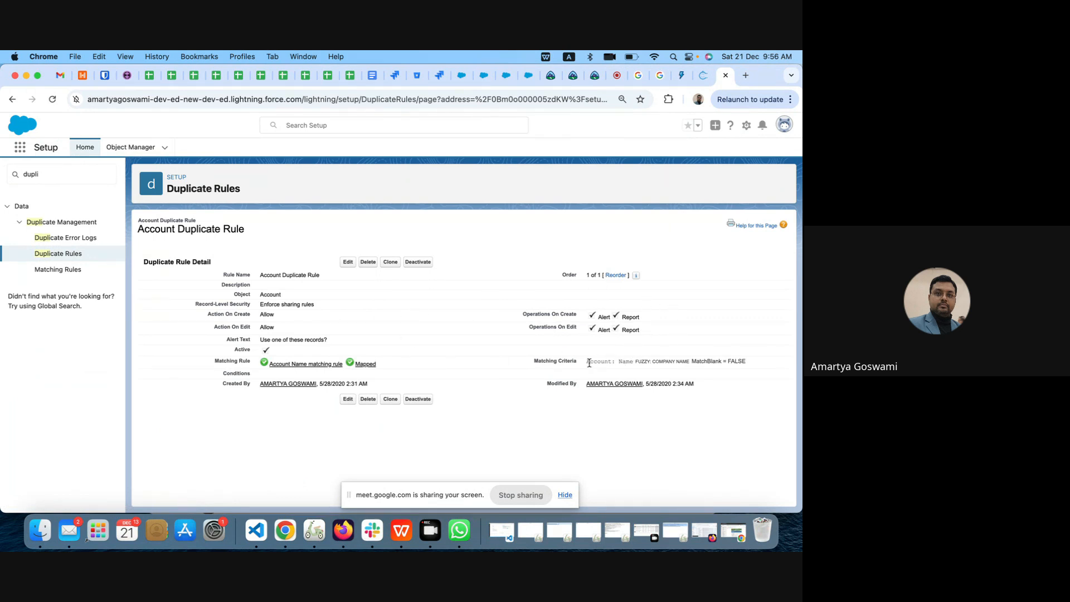
{"action": "left_click_drag", "start_coordinate": [586, 360], "coordinate": [748, 362]}
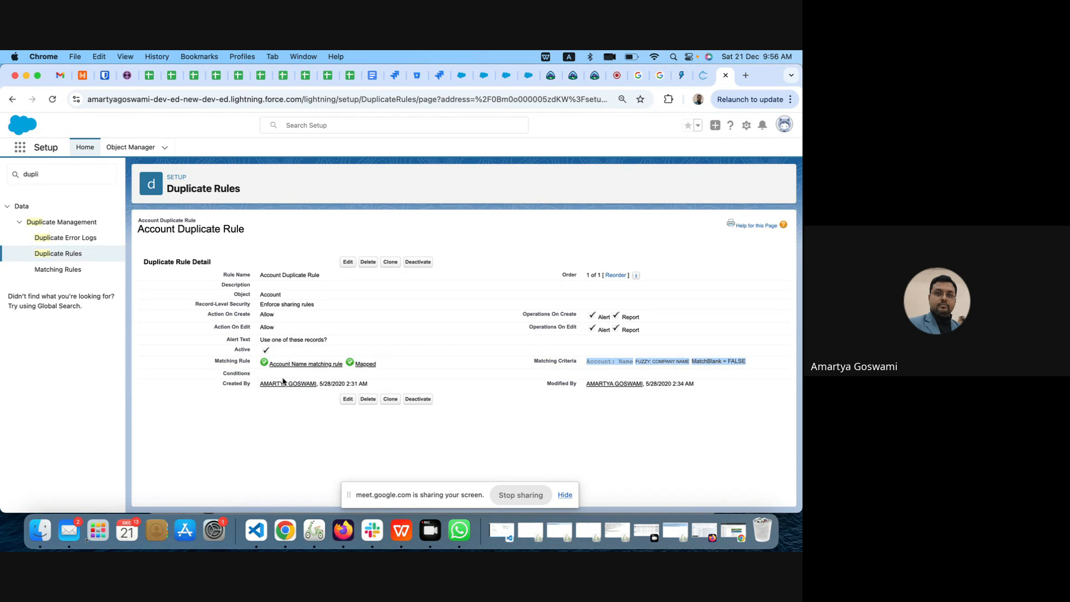
{"action": "left_click", "coordinate": [312, 365]}
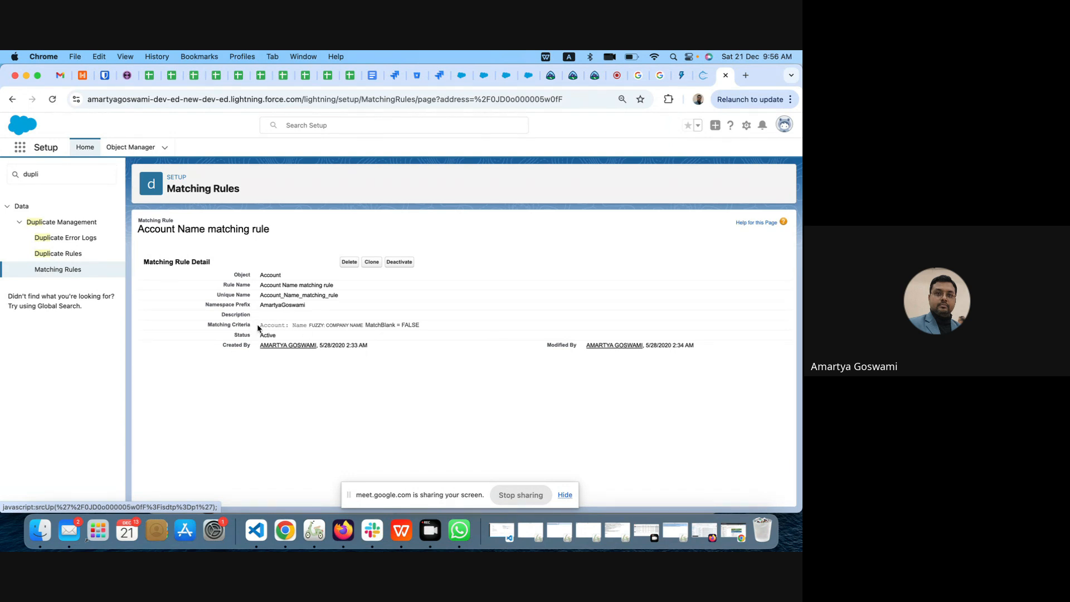
{"action": "left_click_drag", "start_coordinate": [260, 328], "coordinate": [396, 327]}
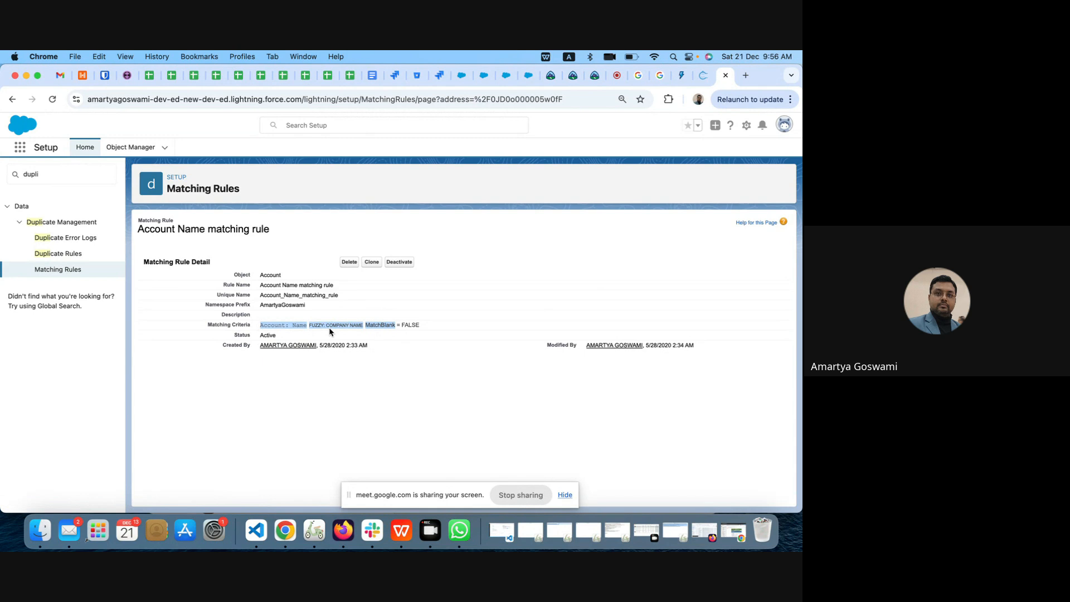
Step: Review the list of all matching rules and go back to the list of all duplicate rules
{"action": "left_click", "coordinate": [56, 271]}
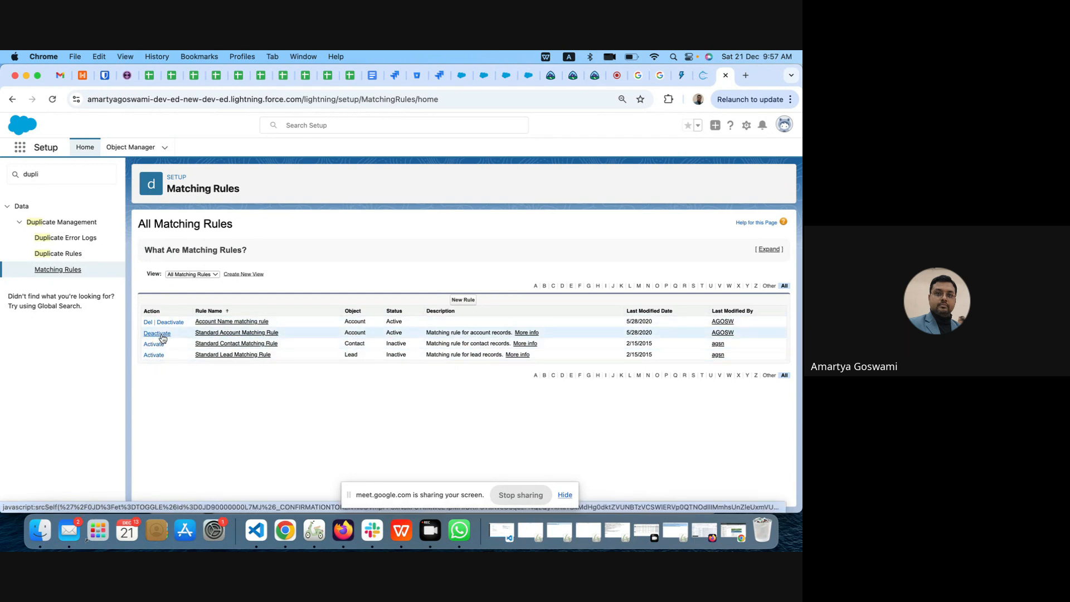
{"action": "left_click", "coordinate": [61, 254]}
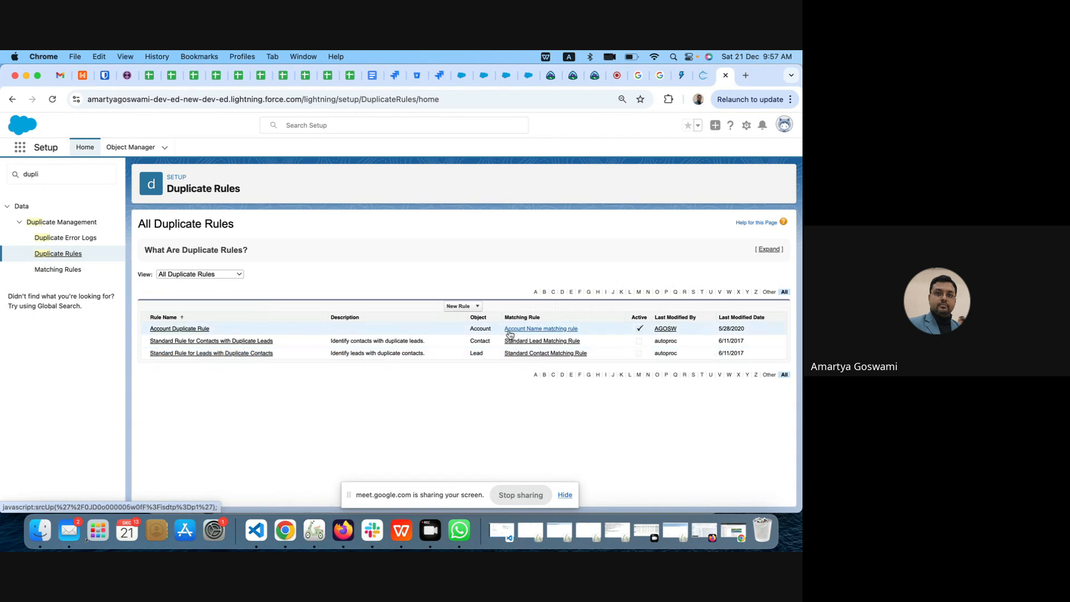
Step: Switch to the Apex Hours Order of Execution article and examine the uncommitted save, after triggers and assignment rules entries
{"action": "left_click", "coordinate": [697, 78]}
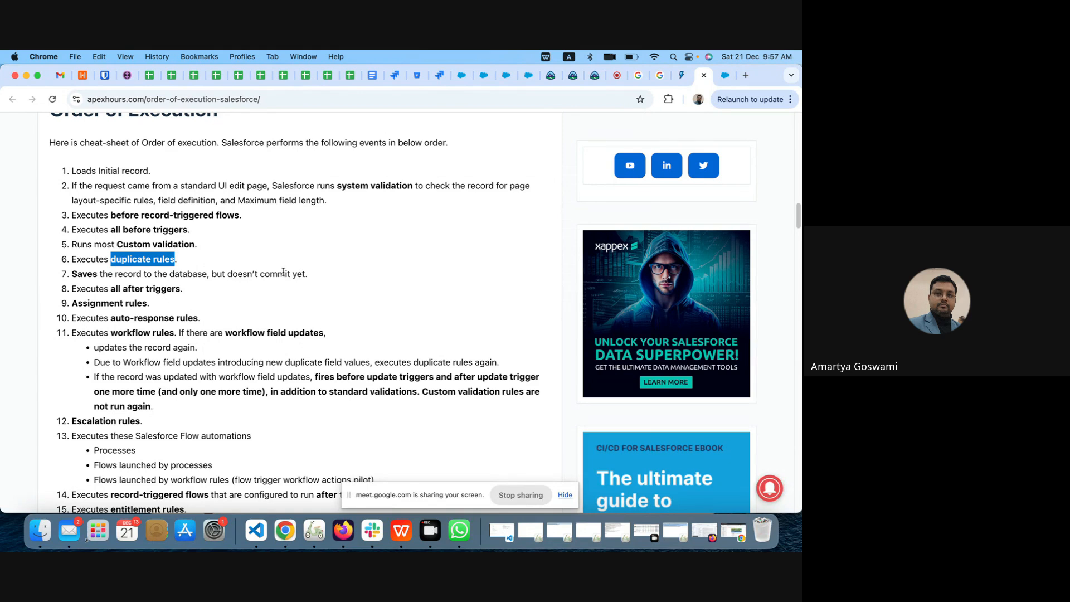
{"action": "left_click", "coordinate": [305, 273]}
{"action": "left_click_drag", "start_coordinate": [304, 273], "coordinate": [229, 272]}
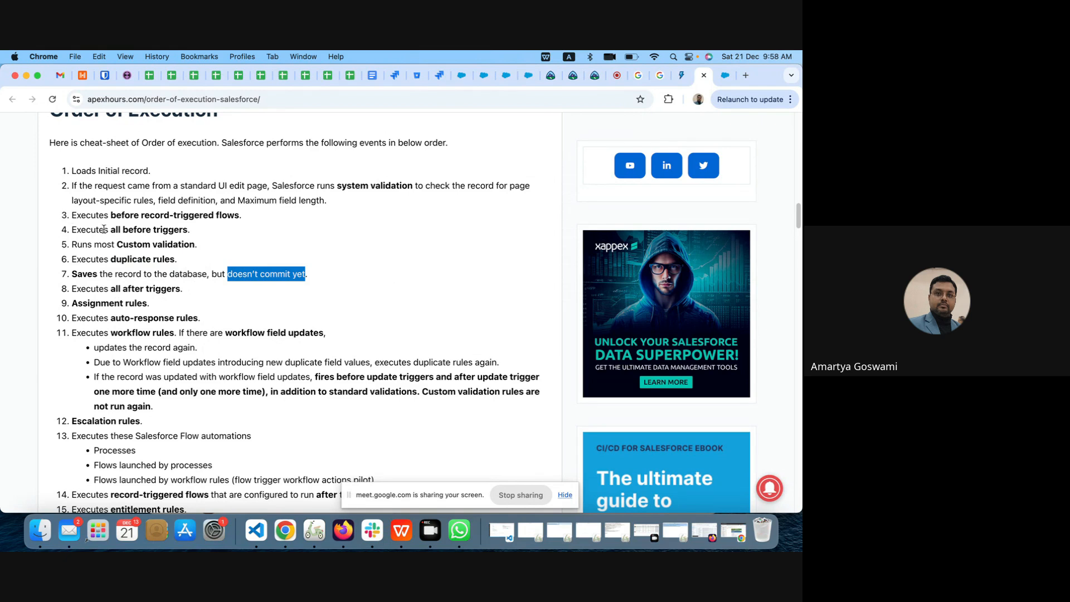
{"action": "left_click", "coordinate": [77, 288]}
{"action": "left_click_drag", "start_coordinate": [187, 288], "coordinate": [71, 285]}
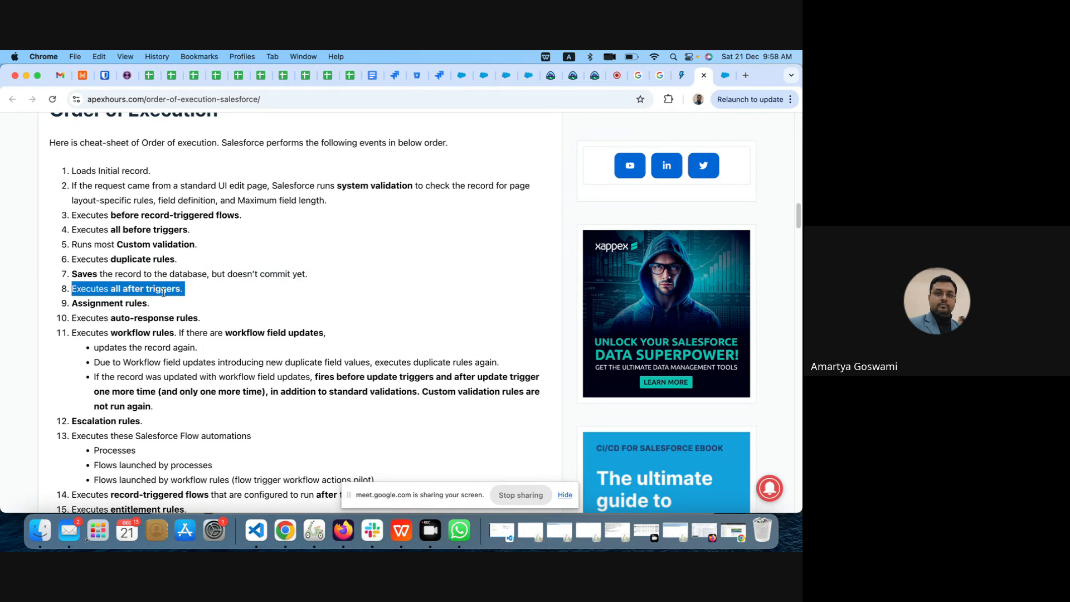
{"action": "left_click_drag", "start_coordinate": [73, 304], "coordinate": [147, 305]}
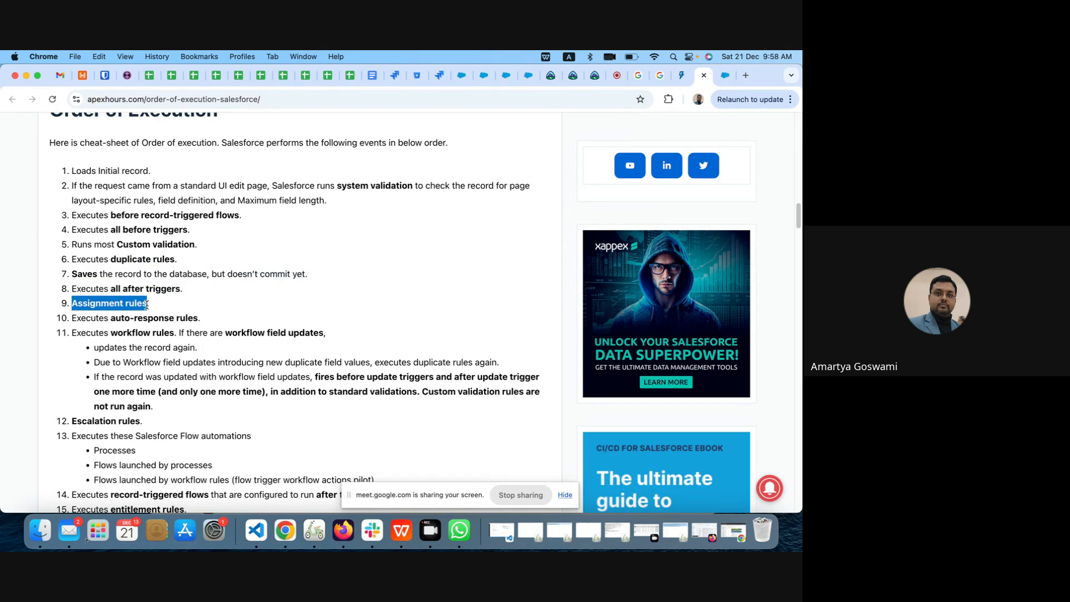
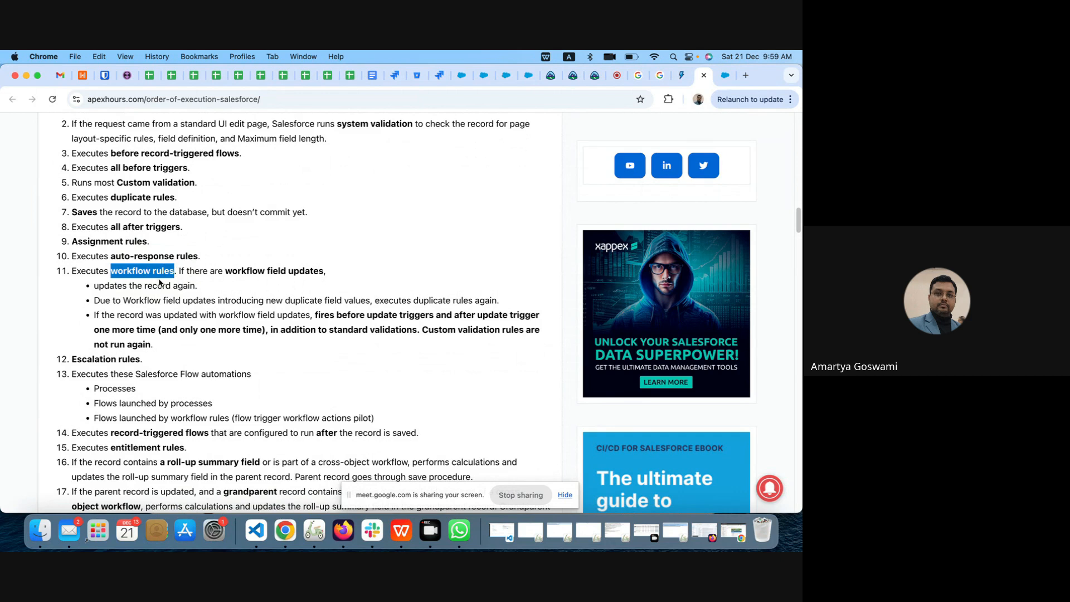
Step: Examine the escalation rules and Salesforce Flow automations entries, and return to the start of the Order of Execution list
{"action": "scroll", "coordinate": [159, 278], "scroll_direction": "down", "scroll_amount": 5}
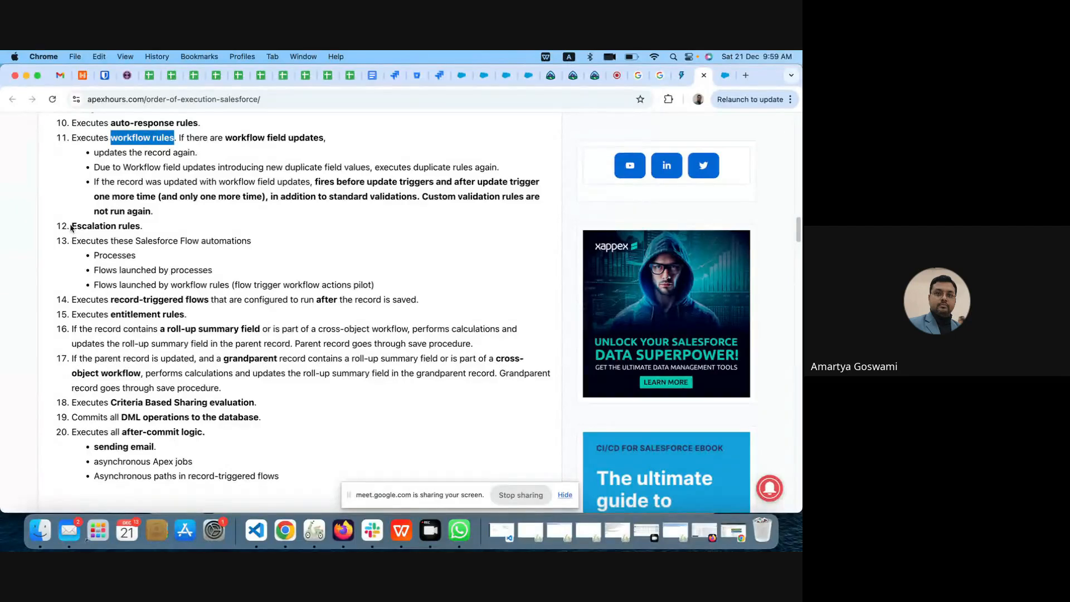
{"action": "left_click_drag", "start_coordinate": [72, 225], "coordinate": [139, 226]}
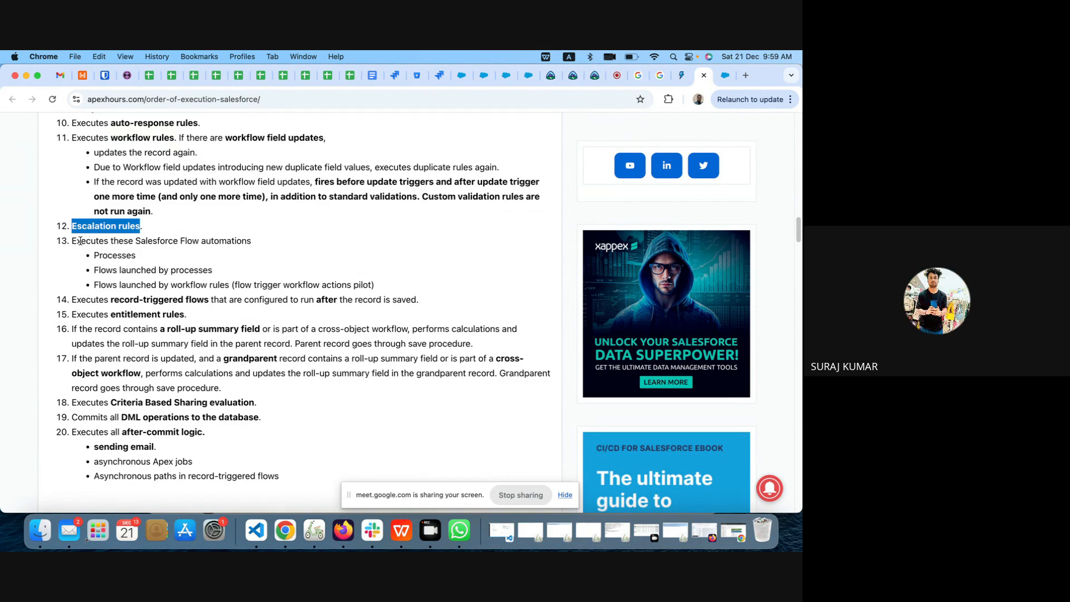
{"action": "left_click_drag", "start_coordinate": [72, 241], "coordinate": [132, 241]}
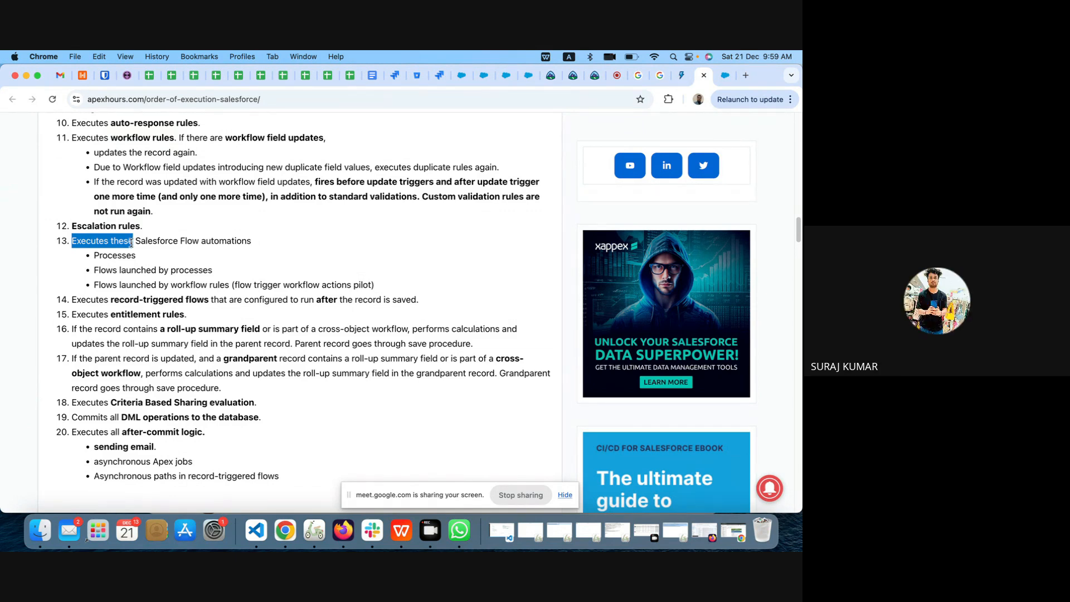
{"action": "scroll", "coordinate": [197, 249], "scroll_direction": "up", "scroll_amount": 5}
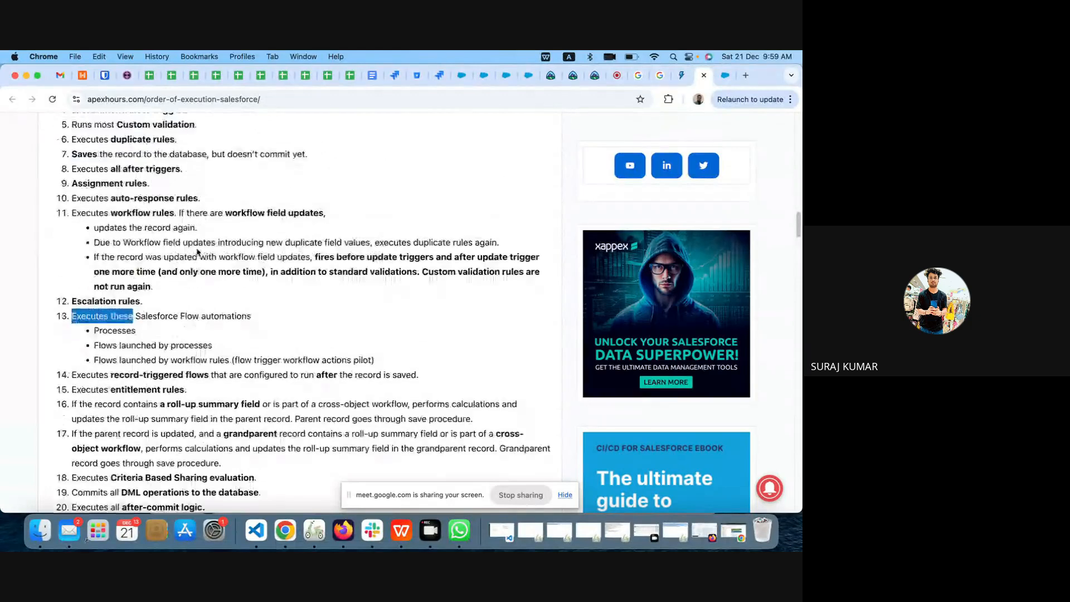
{"action": "scroll", "coordinate": [197, 249], "scroll_direction": "up", "scroll_amount": 4}
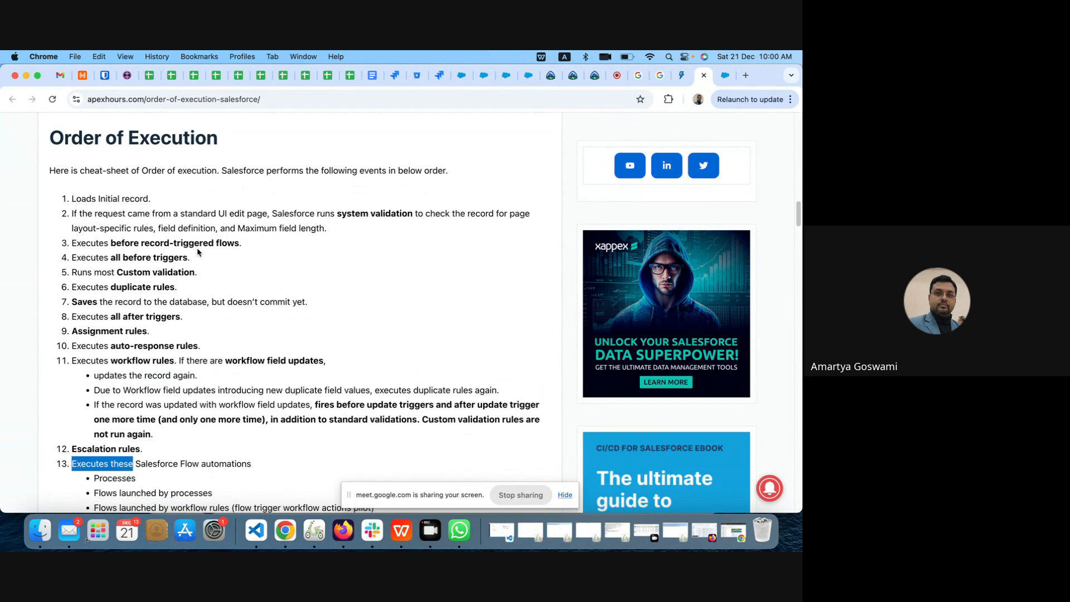
Step: Return to Salesforce, launch the Sales app and open its Accounts list
{"action": "left_click", "coordinate": [723, 75]}
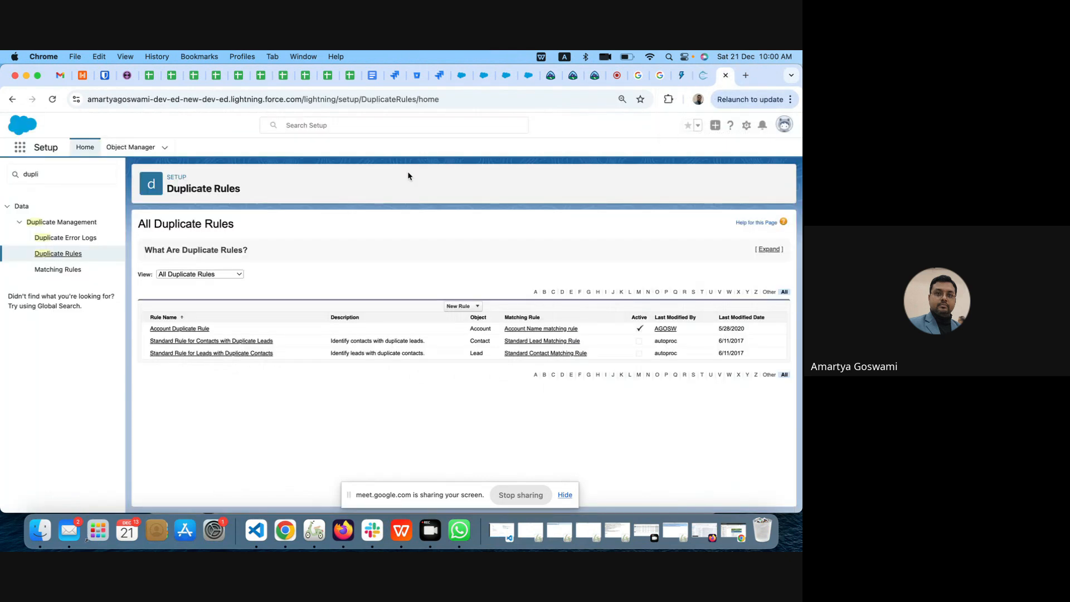
{"action": "left_click", "coordinate": [20, 148]}
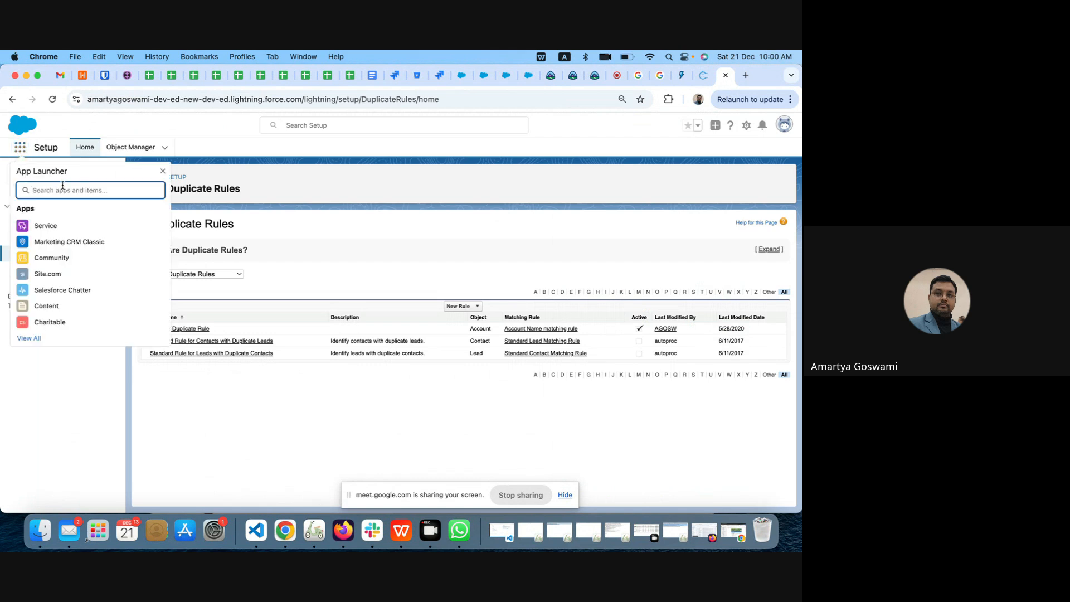
{"action": "type", "text": "aacount"}
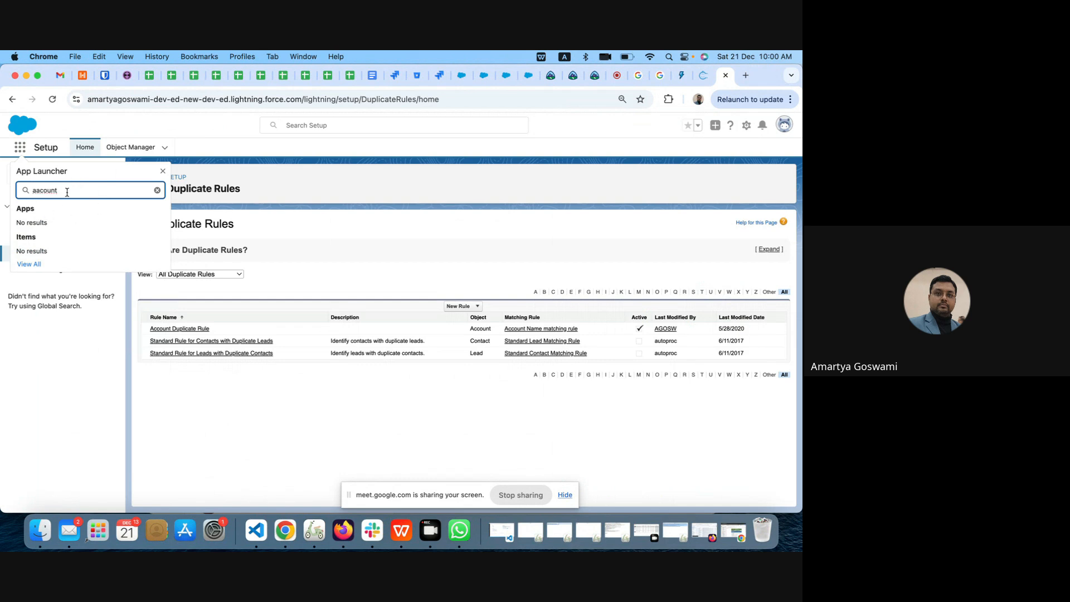
{"action": "left_click_drag", "start_coordinate": [67, 192], "coordinate": [16, 195]}
{"action": "type", "text": "sales"}
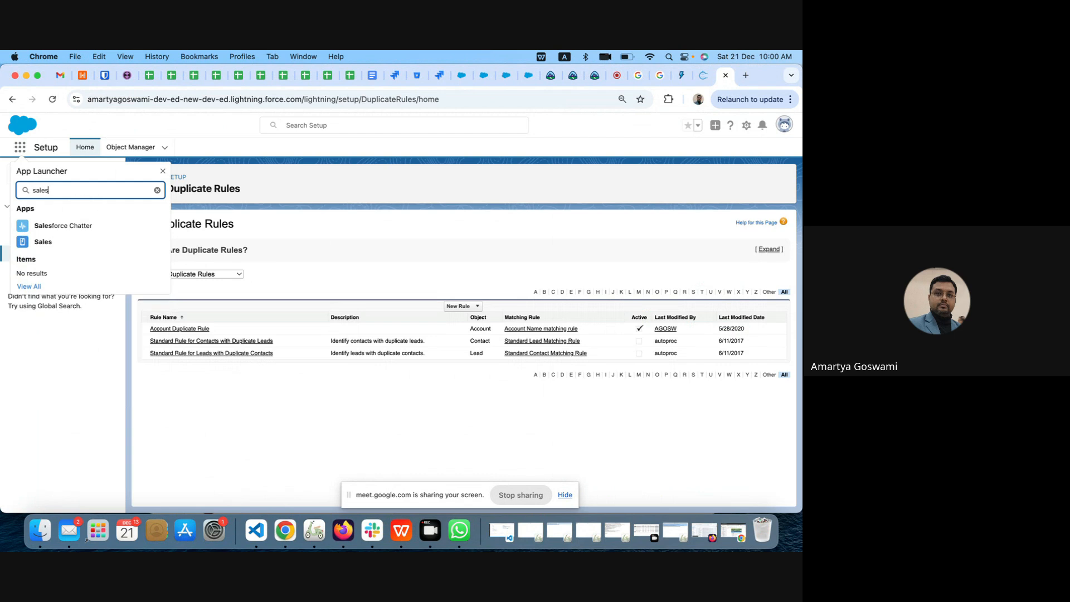
{"action": "left_click", "coordinate": [43, 242]}
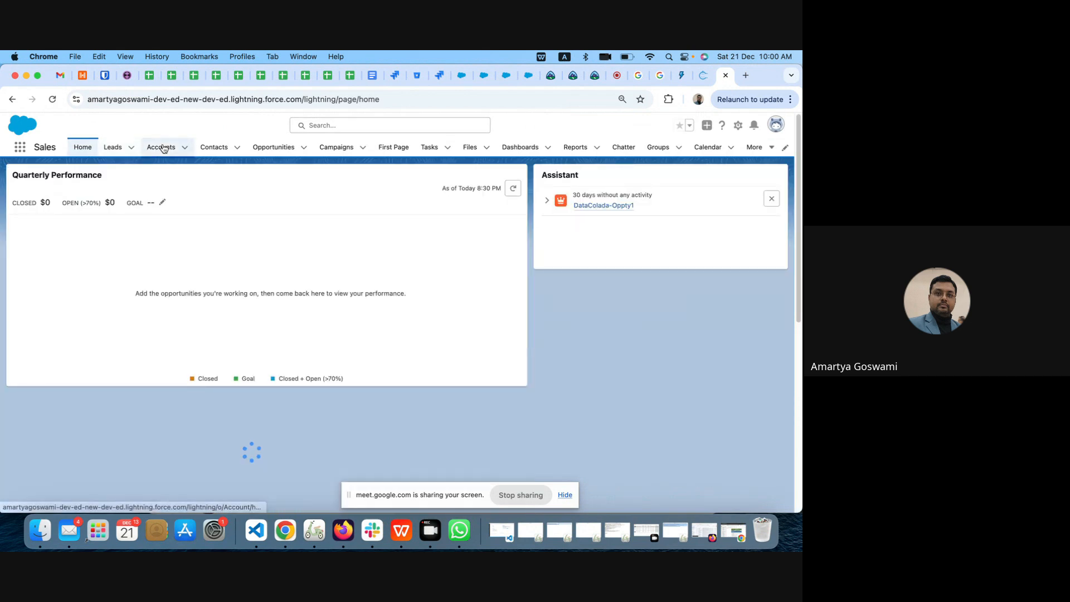
{"action": "left_click", "coordinate": [162, 148]}
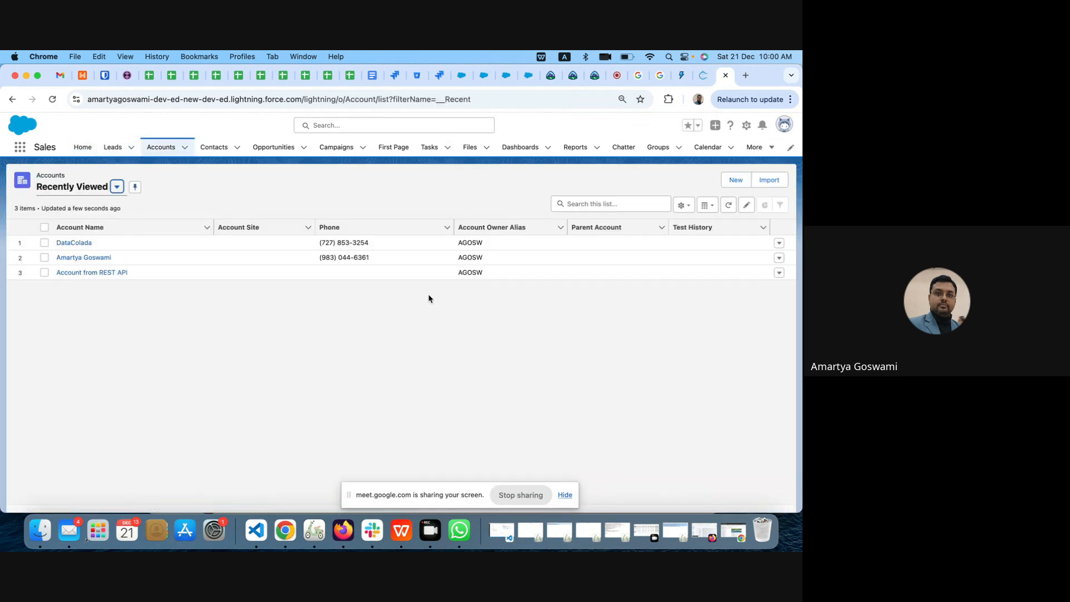
Step: Open the DataColada account and examine its potential duplicates notice
{"action": "left_click", "coordinate": [80, 243]}
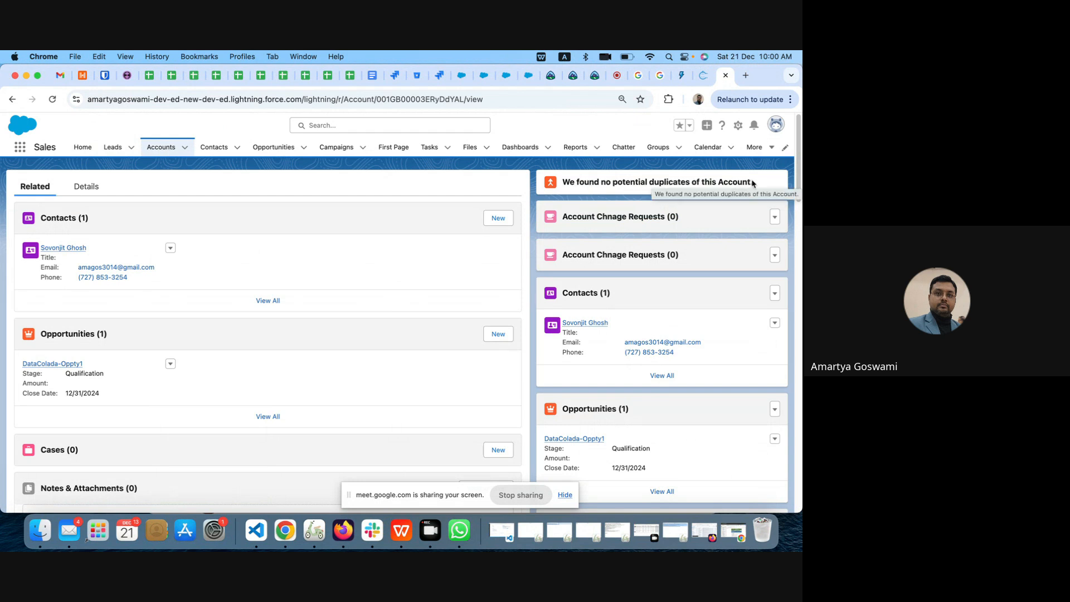
{"action": "left_click_drag", "start_coordinate": [755, 182], "coordinate": [469, 198]}
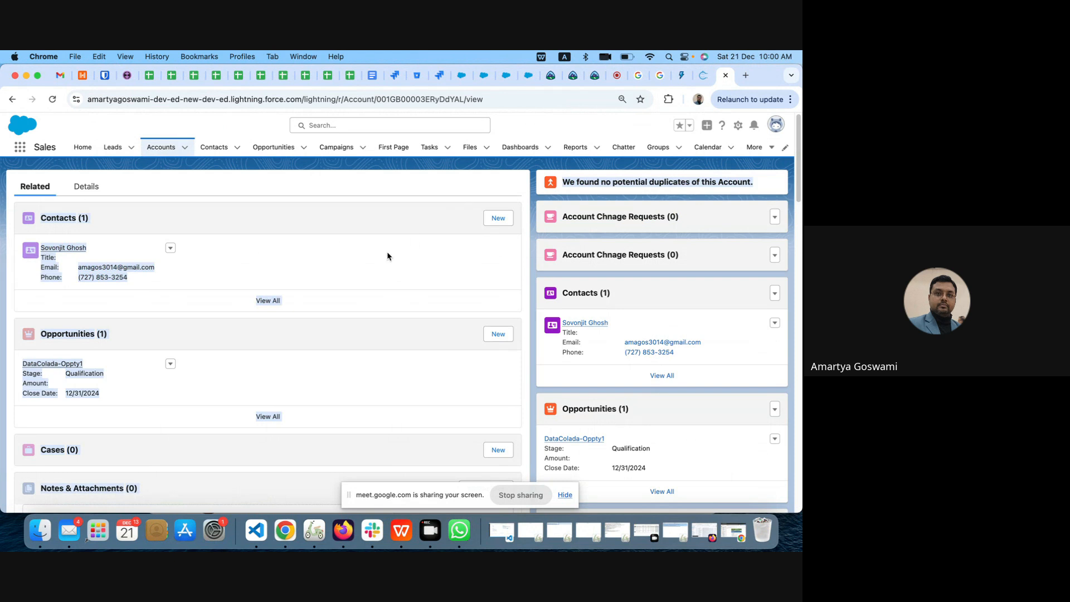
Step: Show the account's details and copy the account name DataColada
{"action": "left_click", "coordinate": [88, 187]}
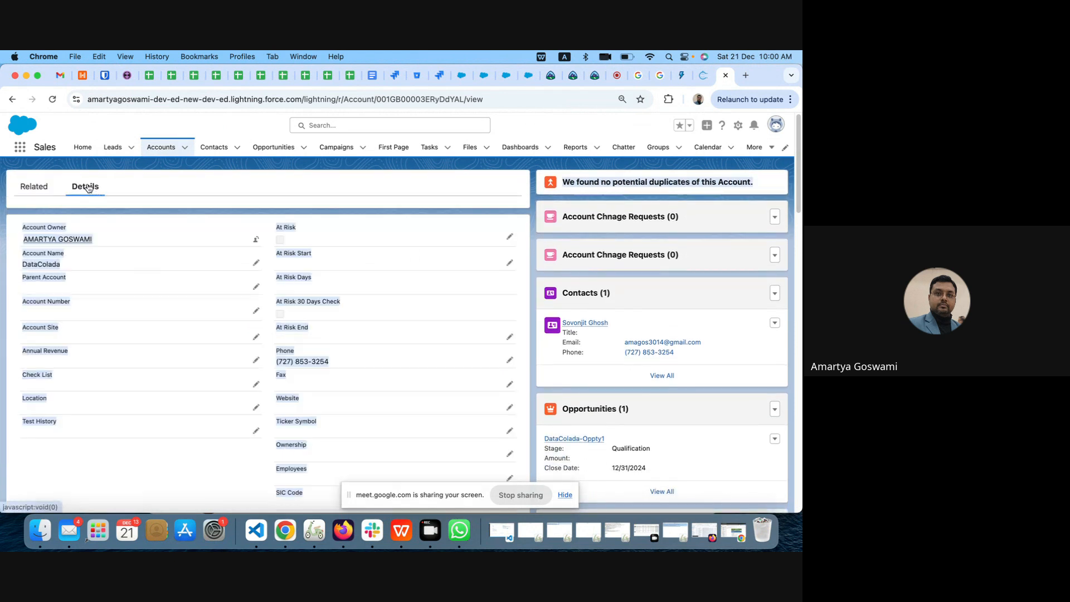
{"action": "left_click", "coordinate": [152, 258]}
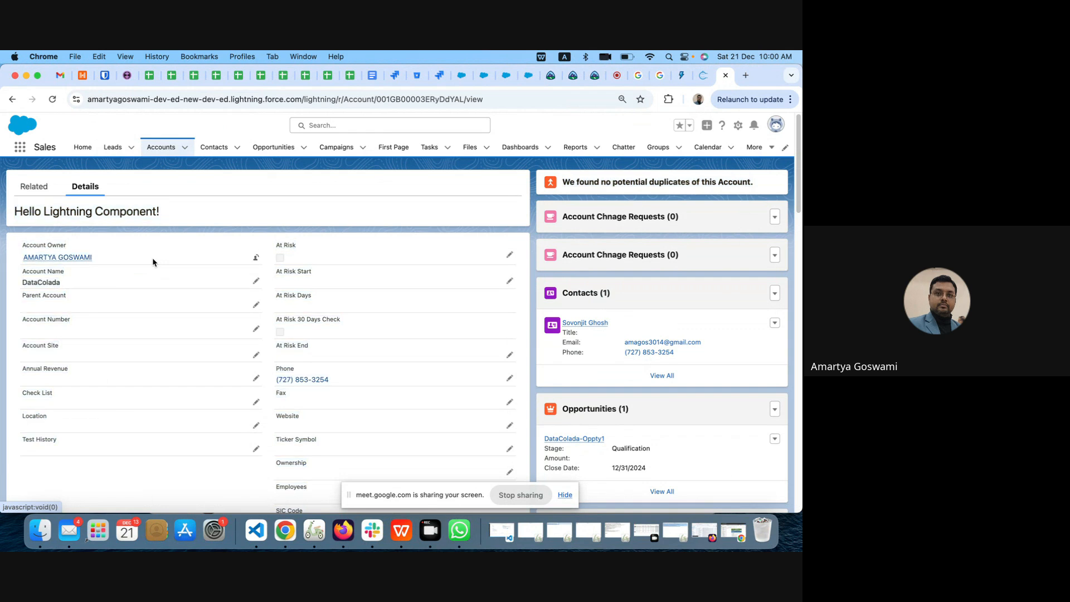
{"action": "left_click_drag", "start_coordinate": [67, 282], "coordinate": [18, 286]}
{"action": "key", "text": "super+c"}
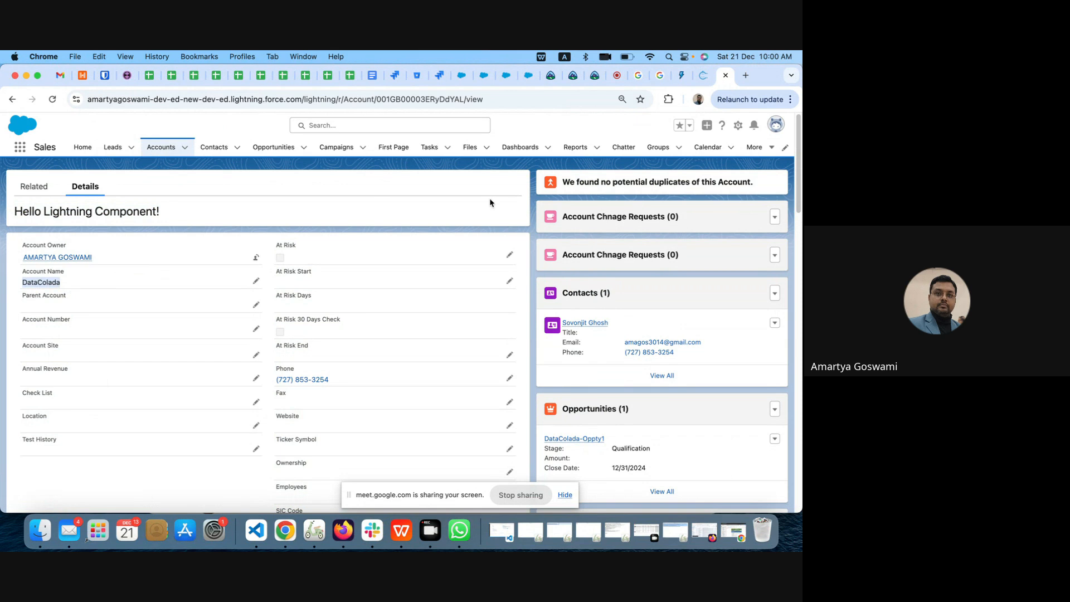
Step: Create a new account named DataColada India and check its details page for the potential duplicates notice
{"action": "left_click", "coordinate": [165, 149]}
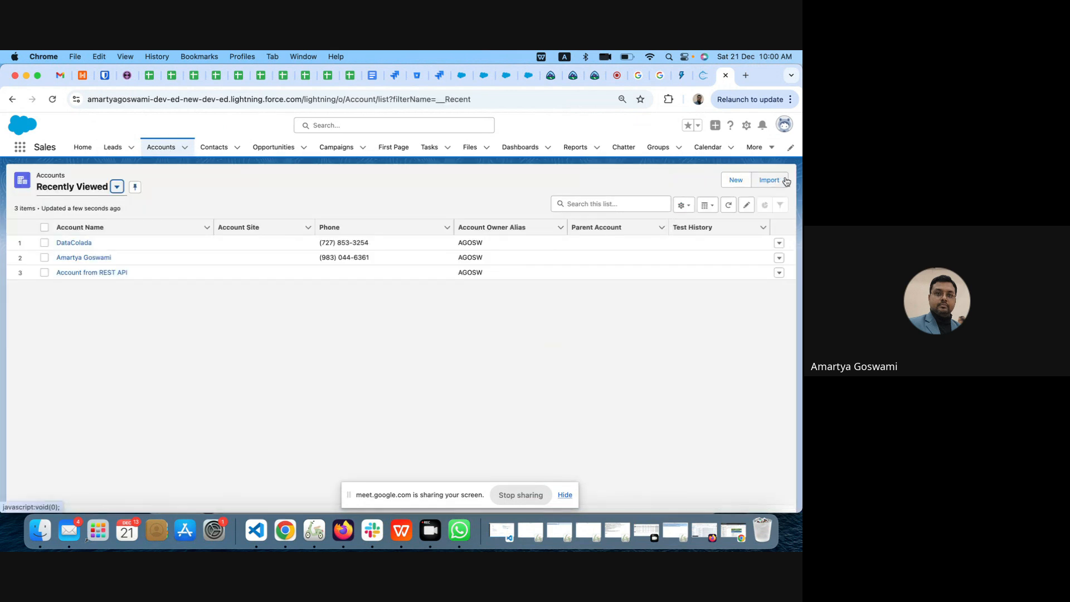
{"action": "left_click", "coordinate": [736, 180]}
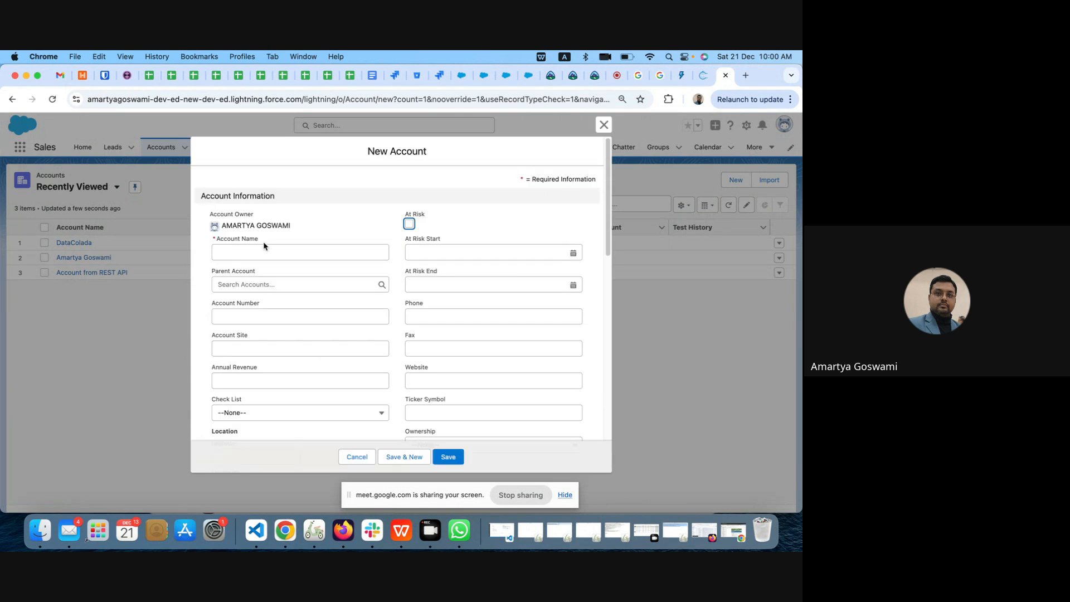
{"action": "left_click", "coordinate": [249, 254]}
{"action": "key", "text": "super+v"}
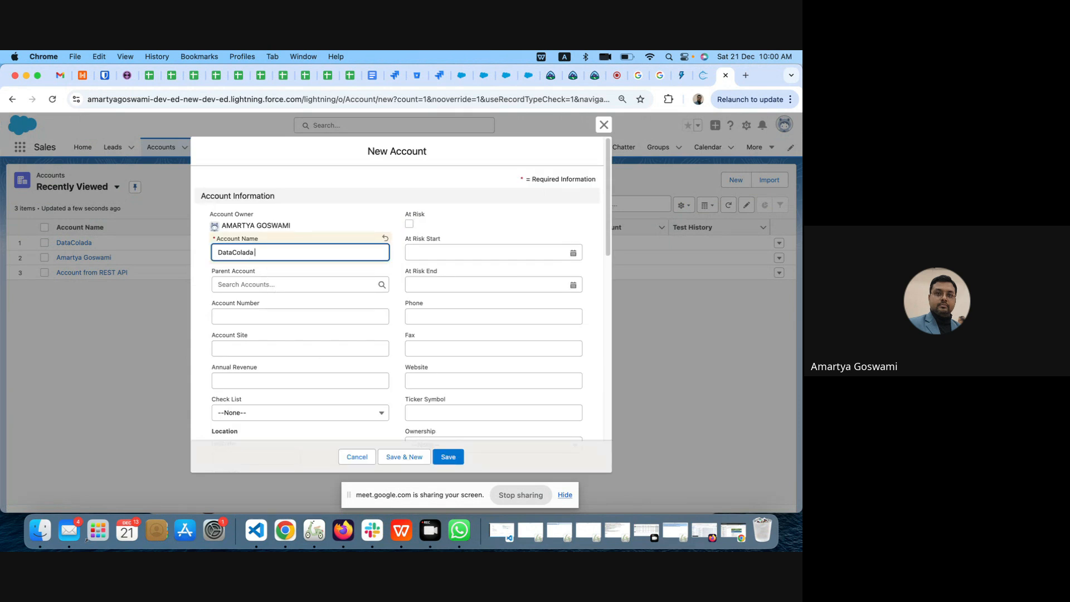
{"action": "type", "text": "India"}
{"action": "left_click", "coordinate": [449, 457]}
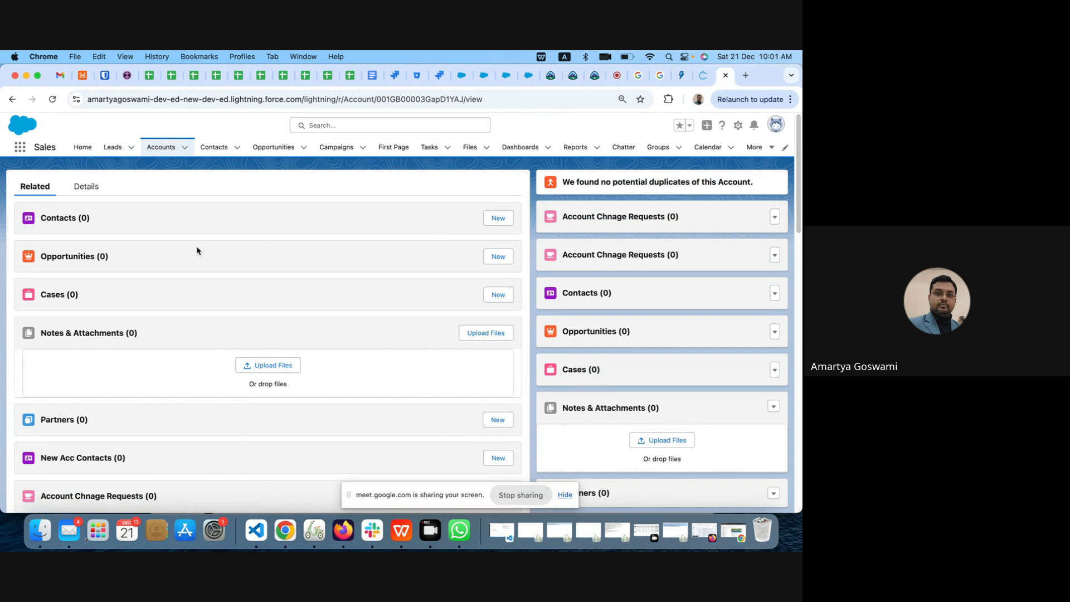
{"action": "left_click", "coordinate": [85, 187]}
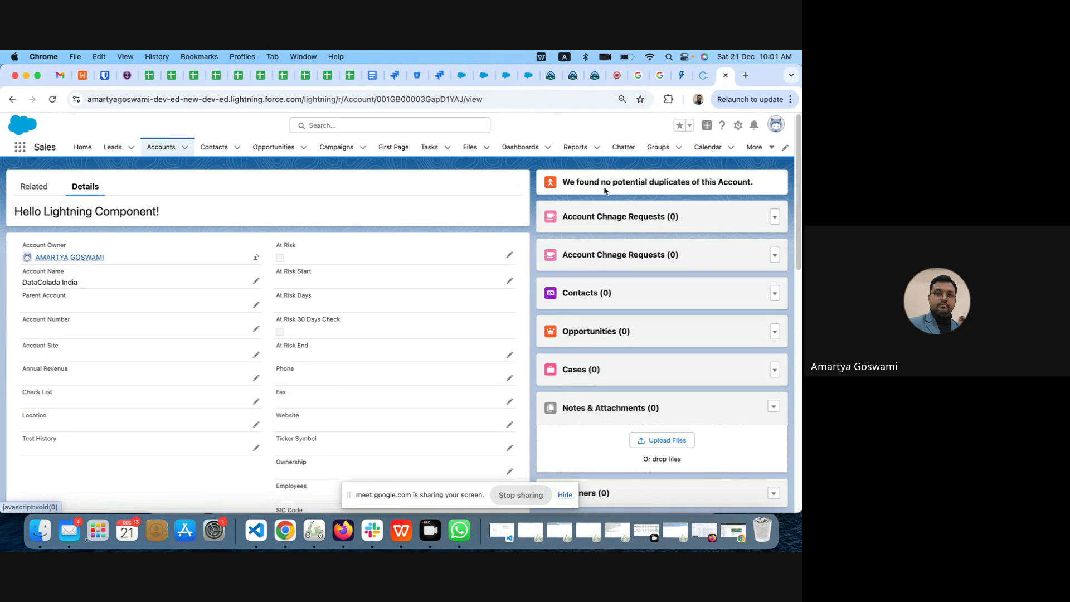
{"action": "left_click_drag", "start_coordinate": [562, 183], "coordinate": [745, 183]}
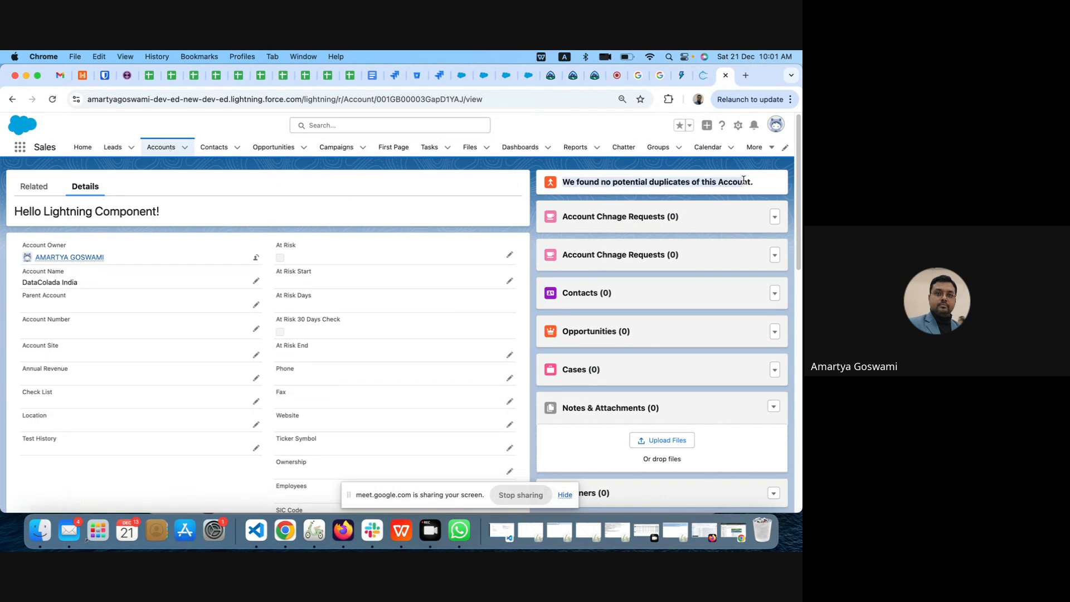
Step: Go to Setup, find the Duplicate Rules and open the Account Duplicate Rule
{"action": "left_click", "coordinate": [738, 125]}
{"action": "left_click", "coordinate": [697, 167]}
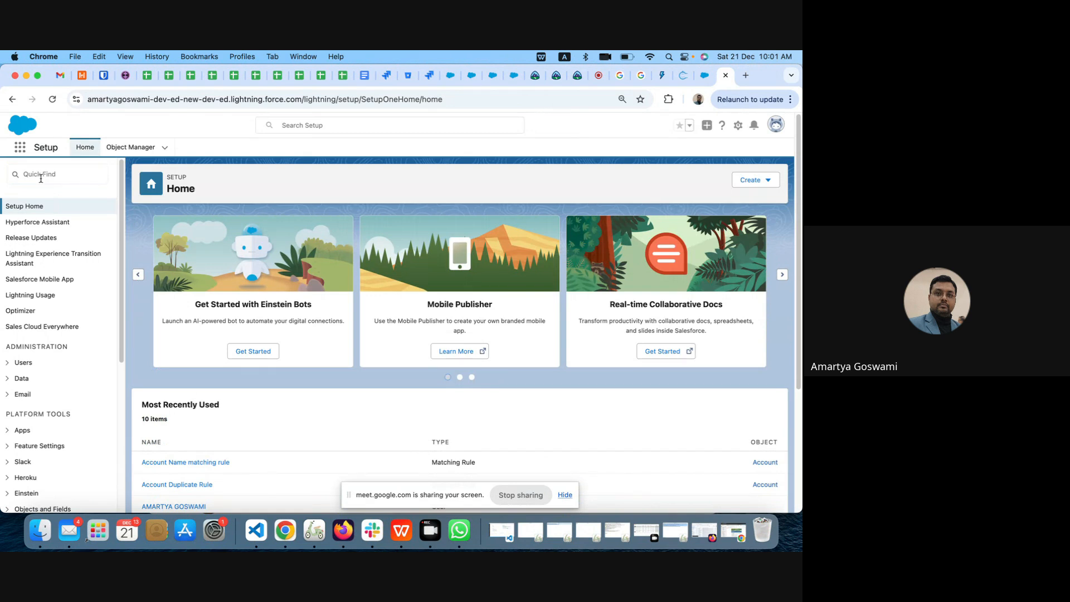
{"action": "left_click", "coordinate": [41, 178]}
{"action": "type", "text": "dup"}
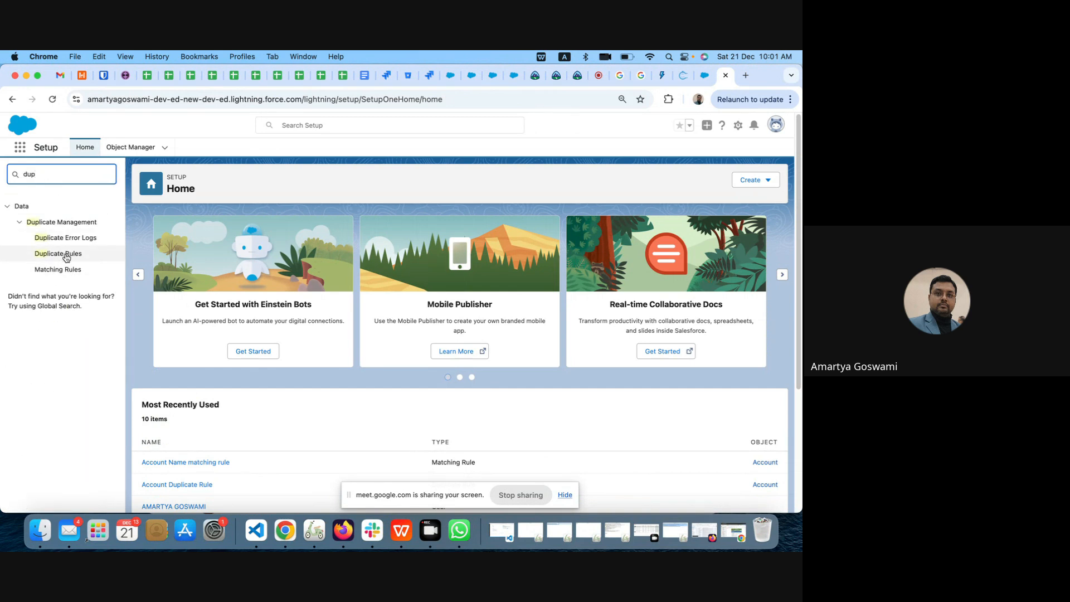
{"action": "left_click", "coordinate": [66, 255]}
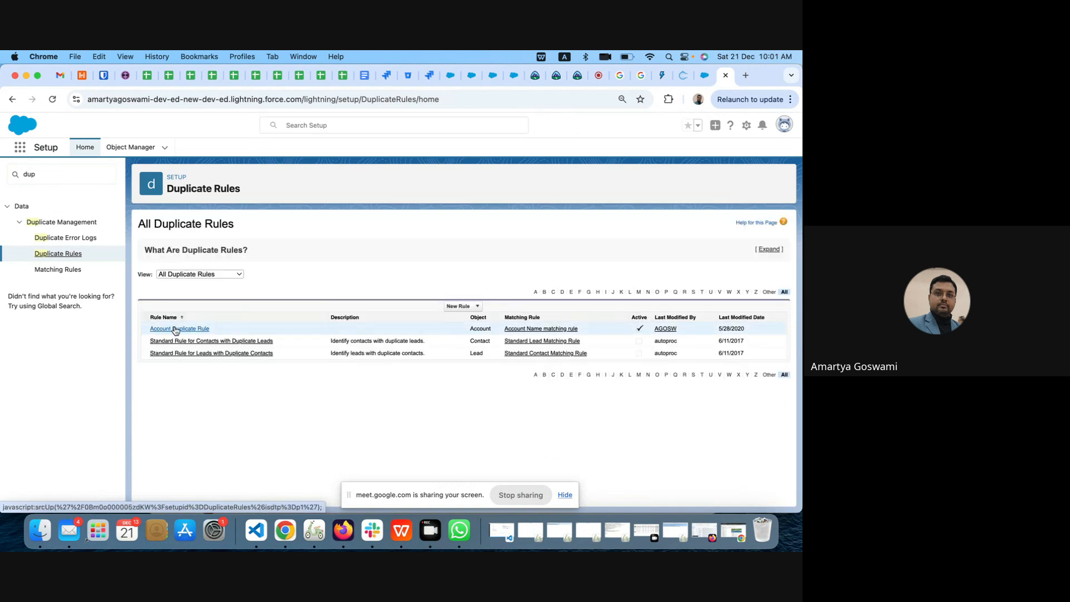
{"action": "left_click", "coordinate": [175, 329]}
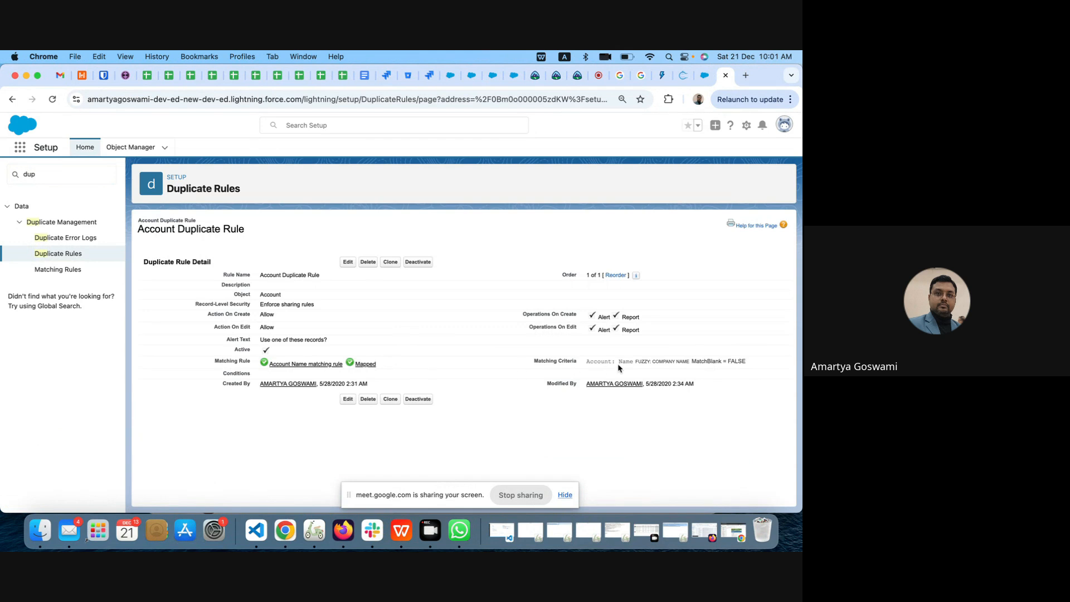
Step: Edit the Account Duplicate Rule, setting its record-level security to Bypass sharing rules, and review the actions and matching rule settings
{"action": "left_click", "coordinate": [343, 261]}
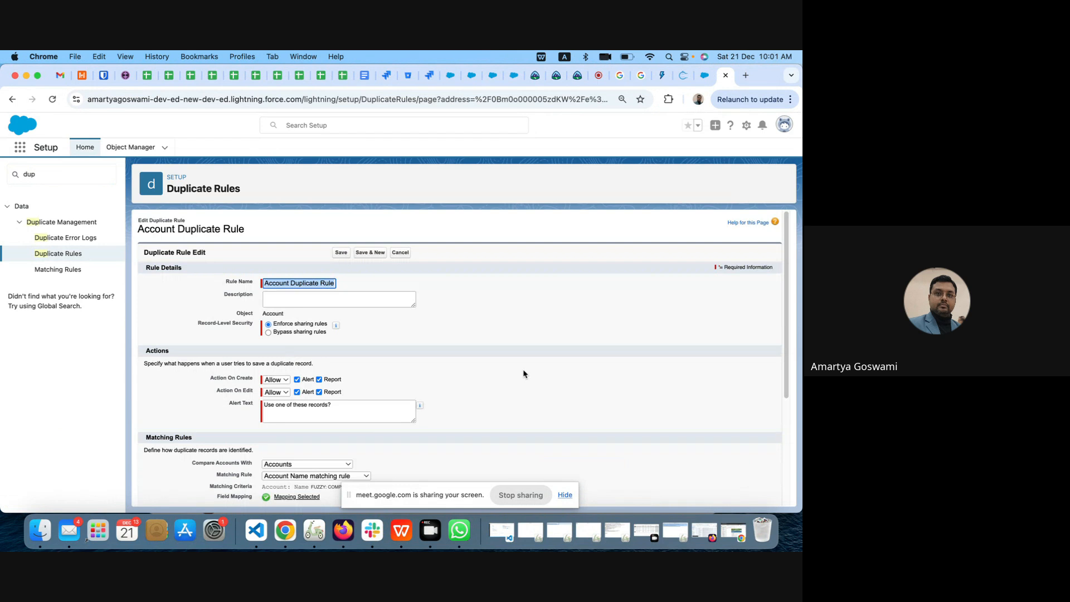
{"action": "scroll", "coordinate": [524, 373], "scroll_direction": "down", "scroll_amount": 3}
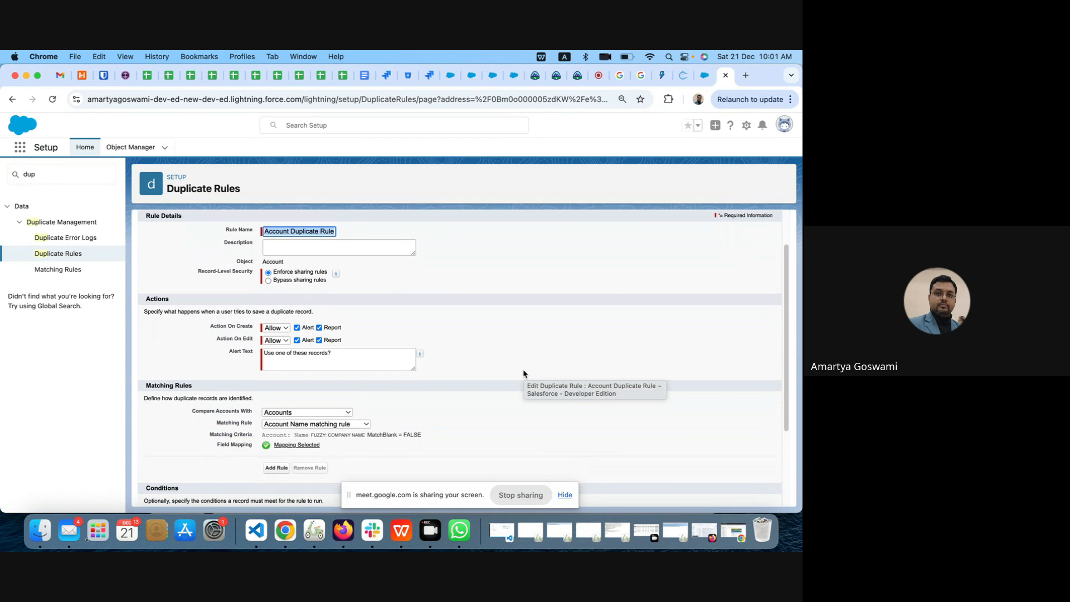
{"action": "left_click", "coordinate": [268, 281]}
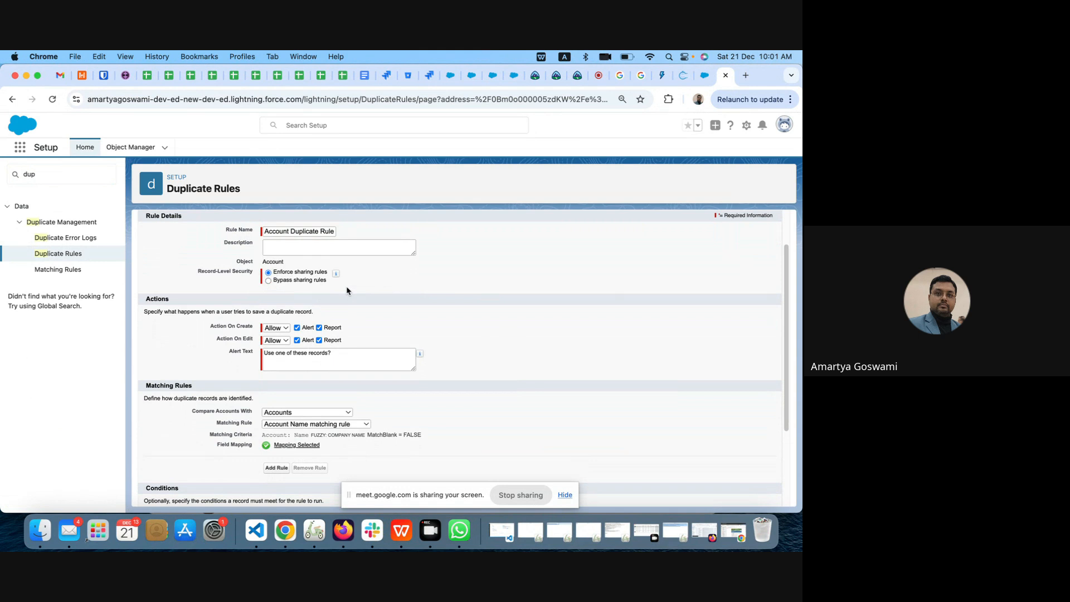
{"action": "mouse_move", "coordinate": [335, 273]}
{"action": "scroll", "coordinate": [341, 295], "scroll_direction": "down", "scroll_amount": 5}
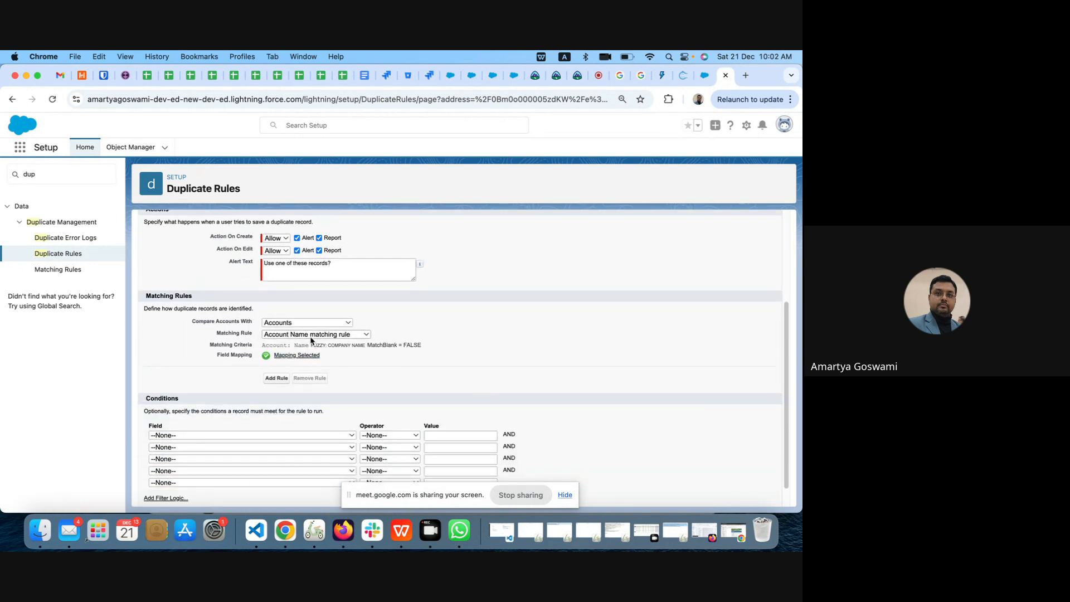
{"action": "scroll", "coordinate": [494, 374], "scroll_direction": "down", "scroll_amount": 2}
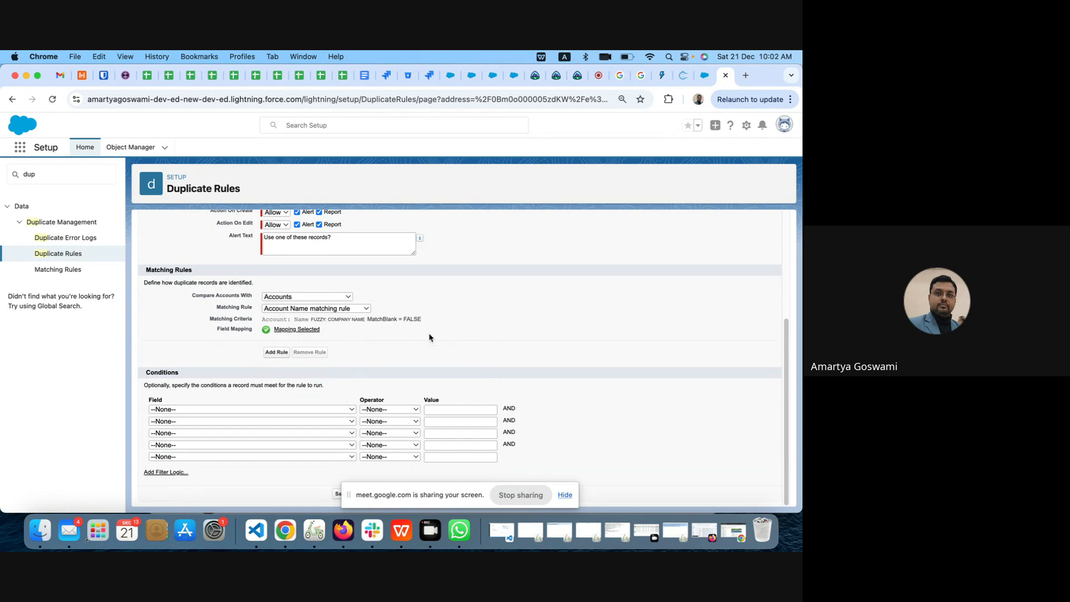
Step: Add a rule condition on Account: Account Name with the operator not equal to and an empty value
{"action": "left_click", "coordinate": [347, 411]}
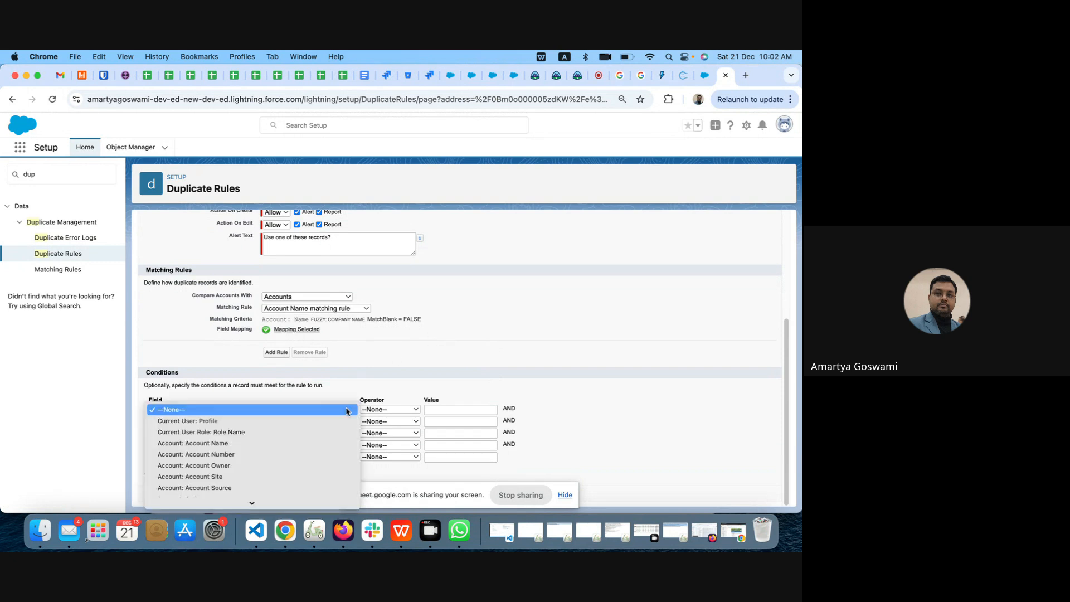
{"action": "left_click", "coordinate": [241, 441]}
{"action": "left_click", "coordinate": [406, 409]}
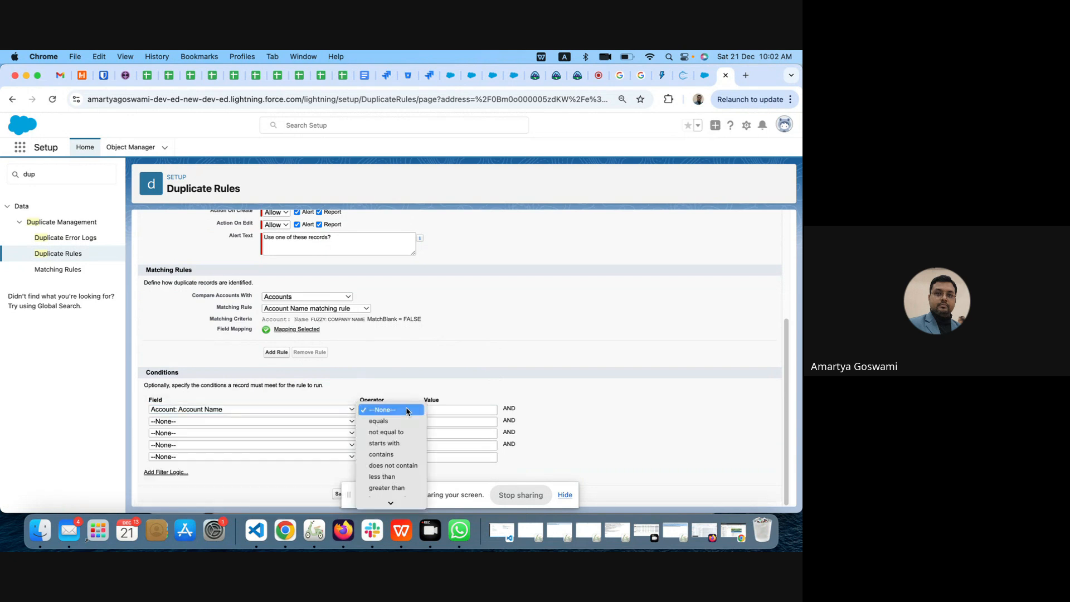
{"action": "left_click", "coordinate": [406, 433]}
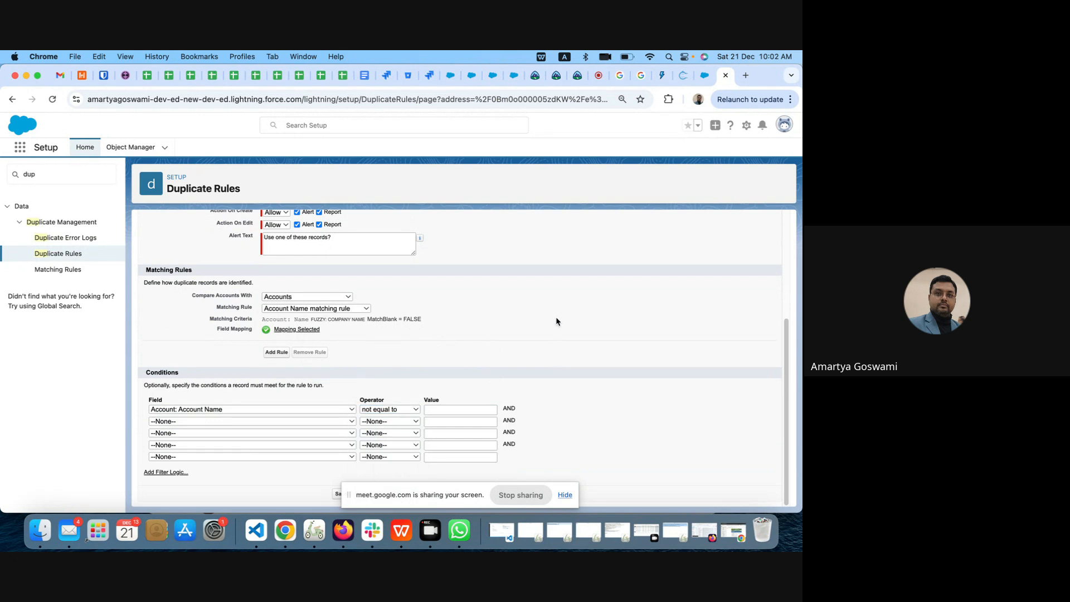
Step: Check the field mapping of the Account Name matching rule and save the duplicate rule
{"action": "left_click", "coordinate": [303, 329]}
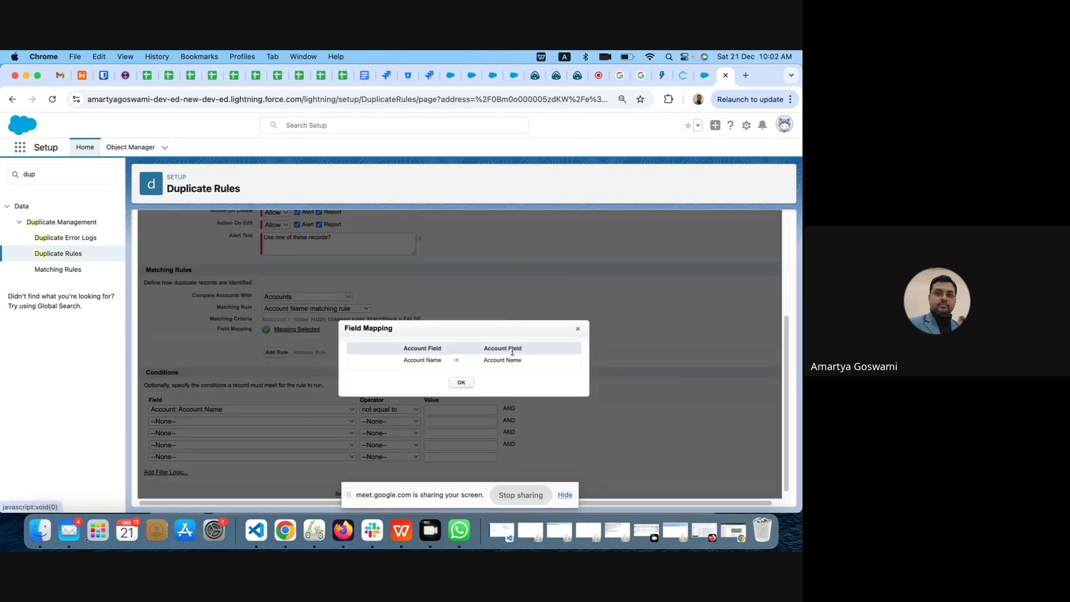
{"action": "scroll", "coordinate": [580, 386], "scroll_direction": "down", "scroll_amount": 1}
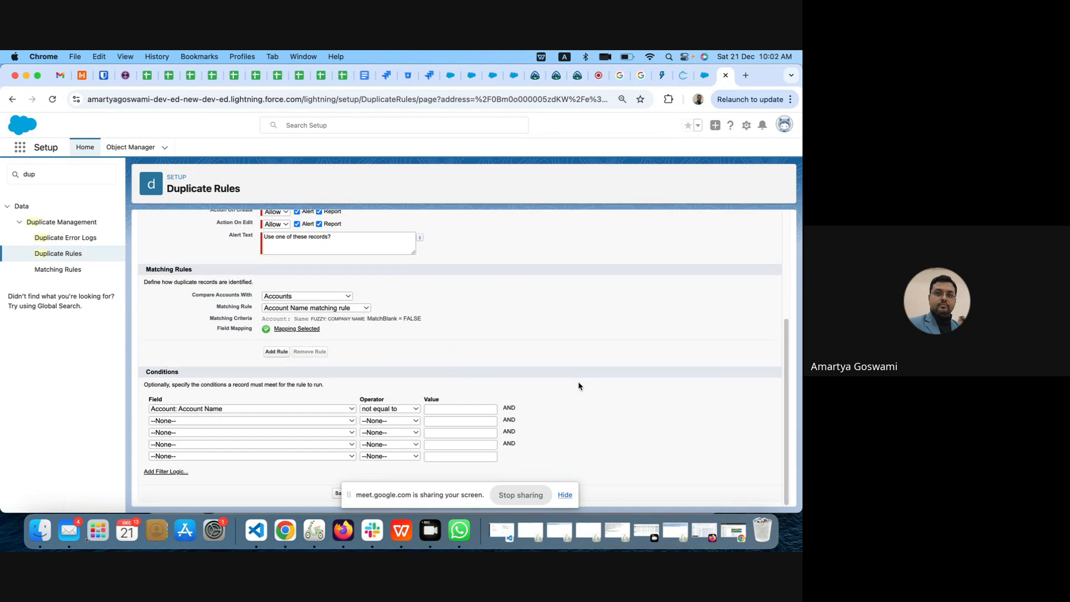
{"action": "left_click_drag", "start_coordinate": [385, 494], "coordinate": [467, 502]}
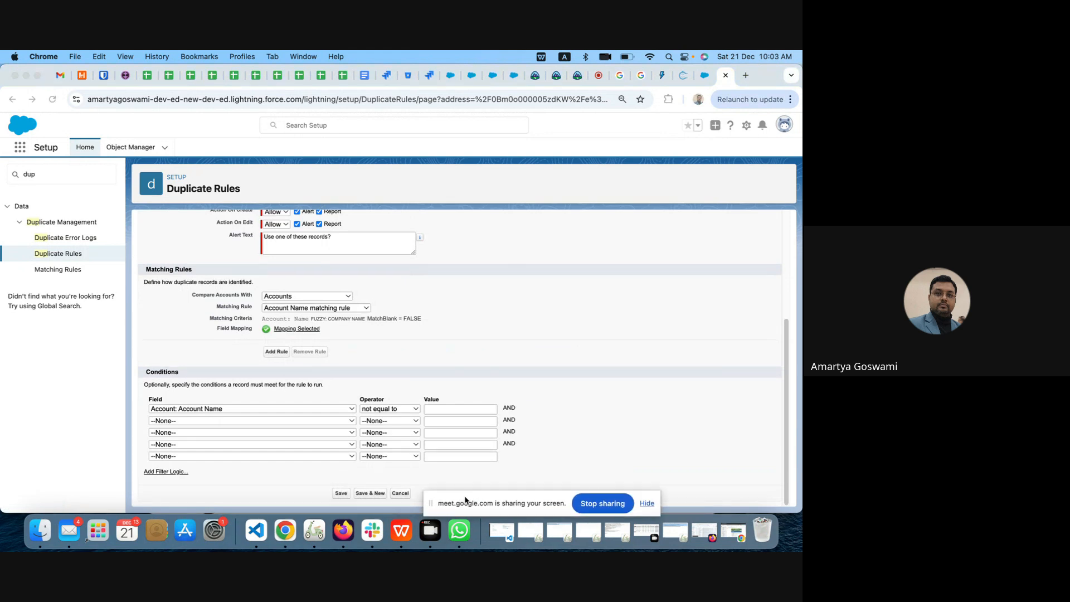
{"action": "left_click", "coordinate": [342, 493]}
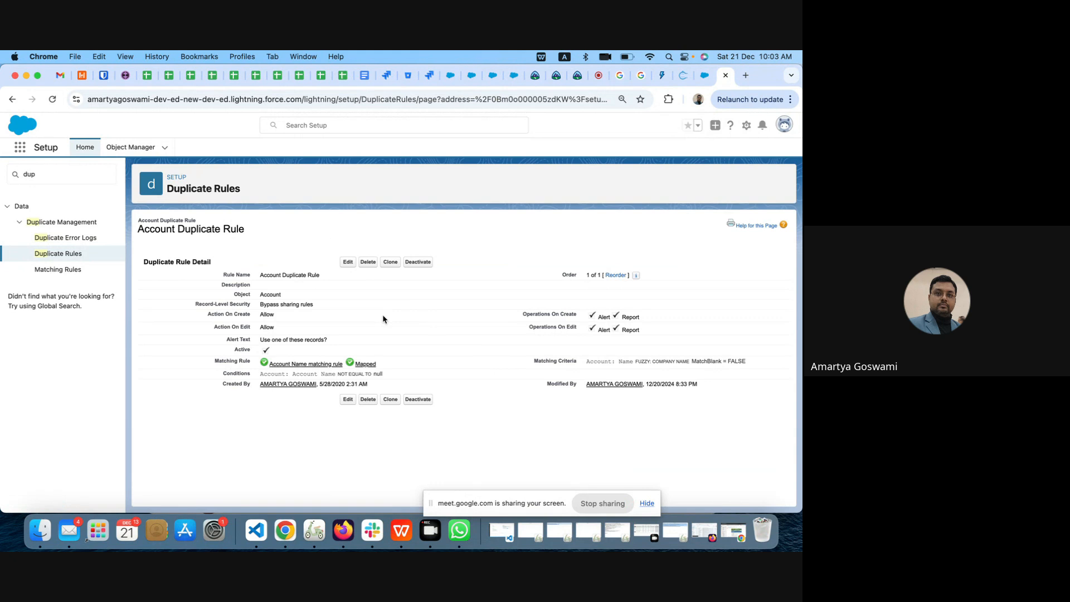
Step: Examine the saved duplicate rule's condition and its matching criteria for blank values
{"action": "left_click_drag", "start_coordinate": [293, 374], "coordinate": [385, 376]}
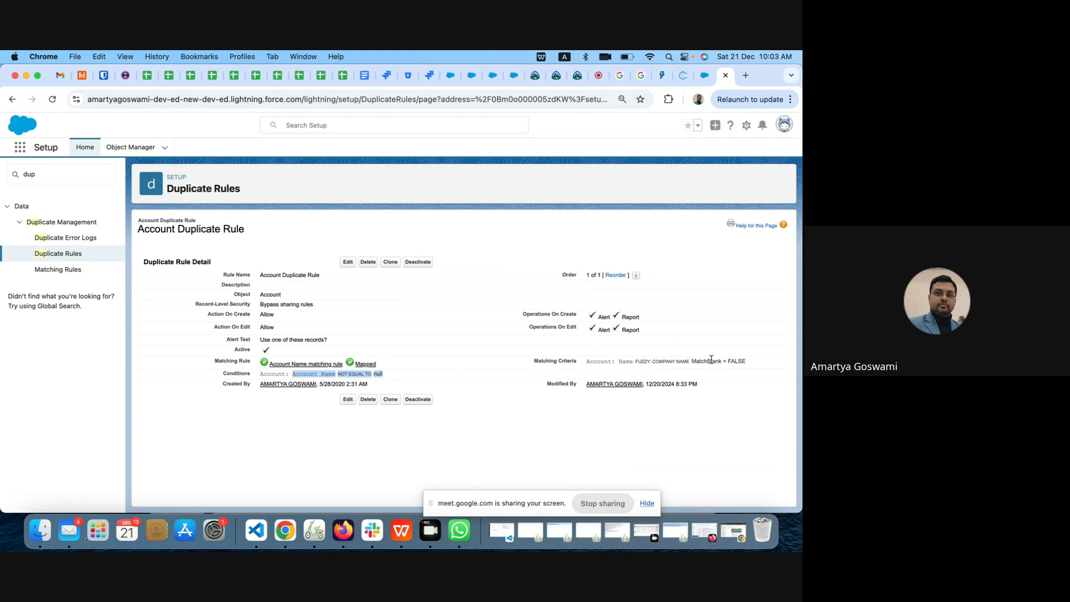
{"action": "left_click_drag", "start_coordinate": [692, 361], "coordinate": [736, 362]}
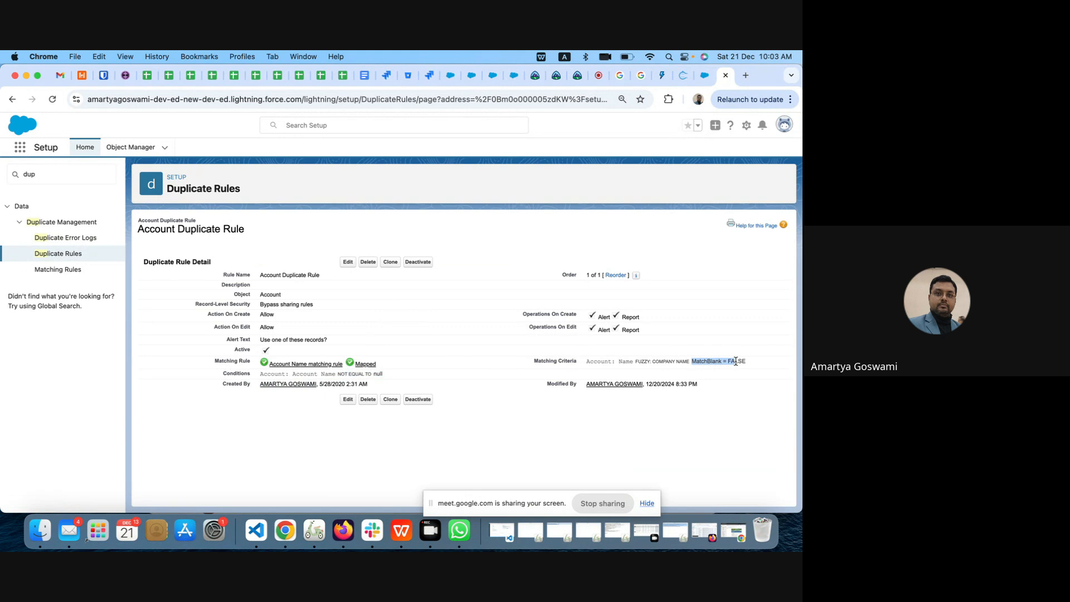
Step: Open the Account Name matching rule and try to deactivate it
{"action": "left_click", "coordinate": [283, 364]}
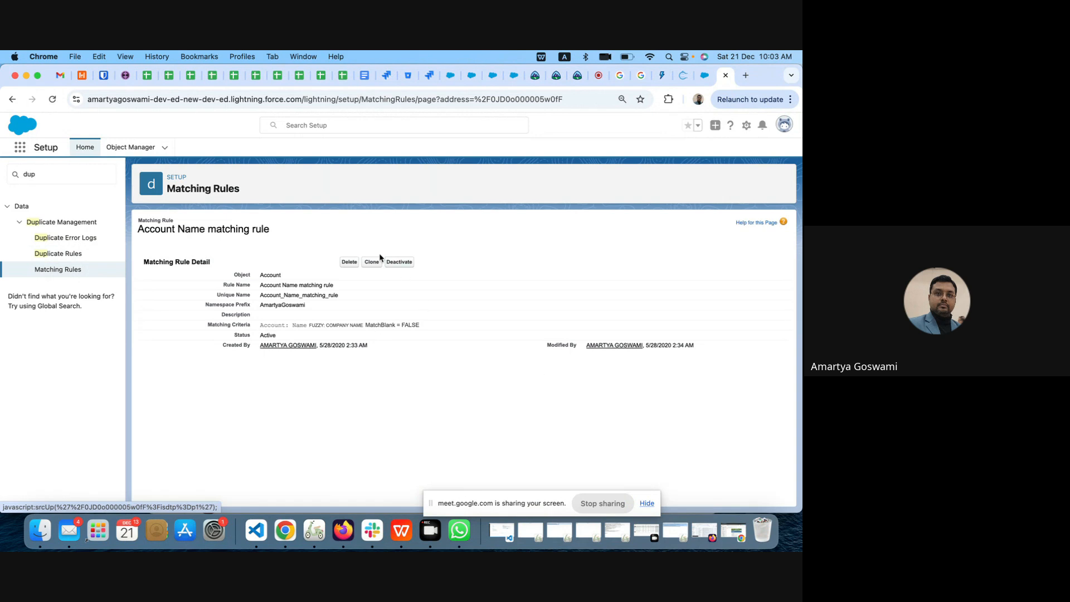
{"action": "left_click", "coordinate": [399, 261]}
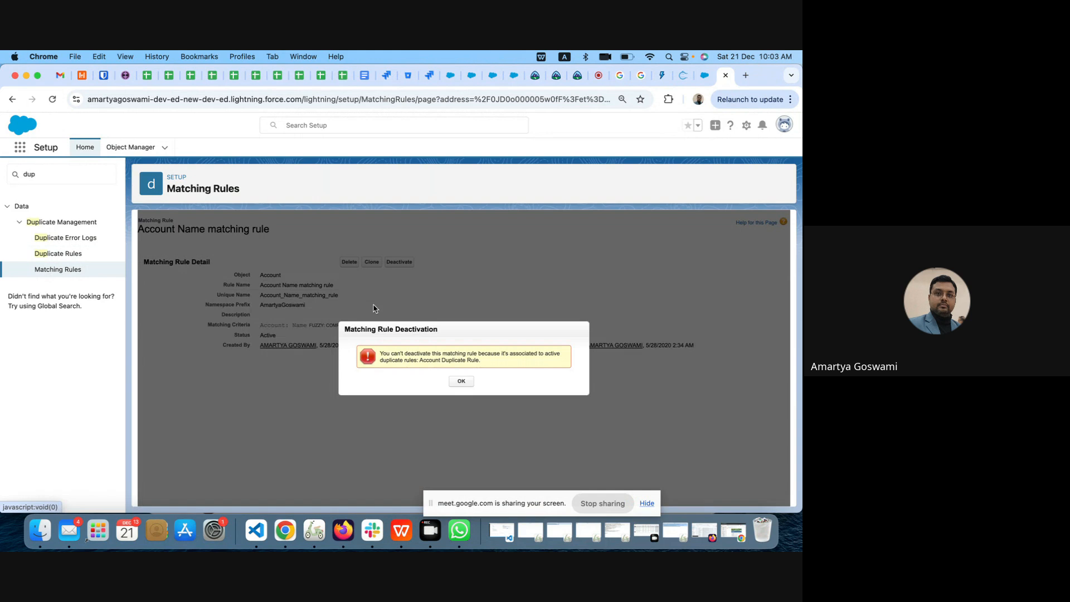
{"action": "left_click", "coordinate": [461, 381]}
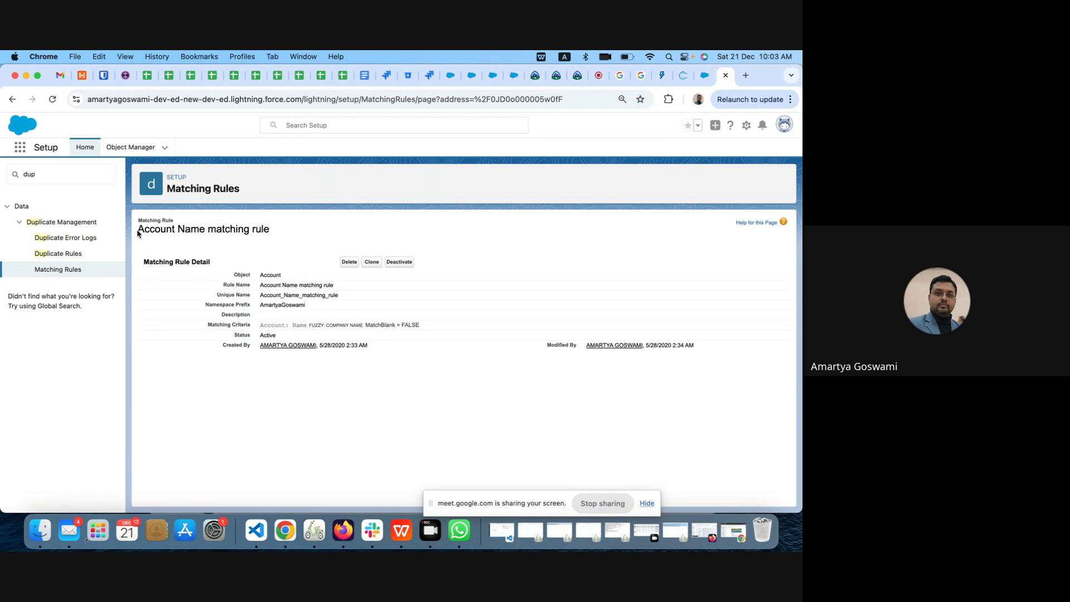
Step: Return to the DataColada India account, reload its page and show its details
{"action": "left_click", "coordinate": [696, 76]}
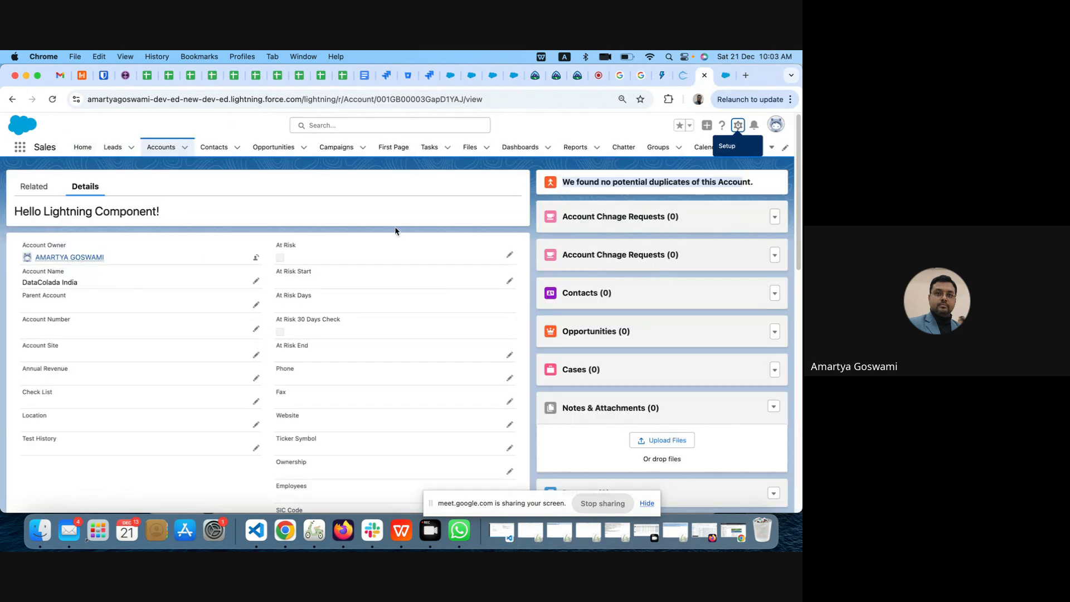
{"action": "left_click", "coordinate": [165, 98]}
{"action": "key", "text": "Return"}
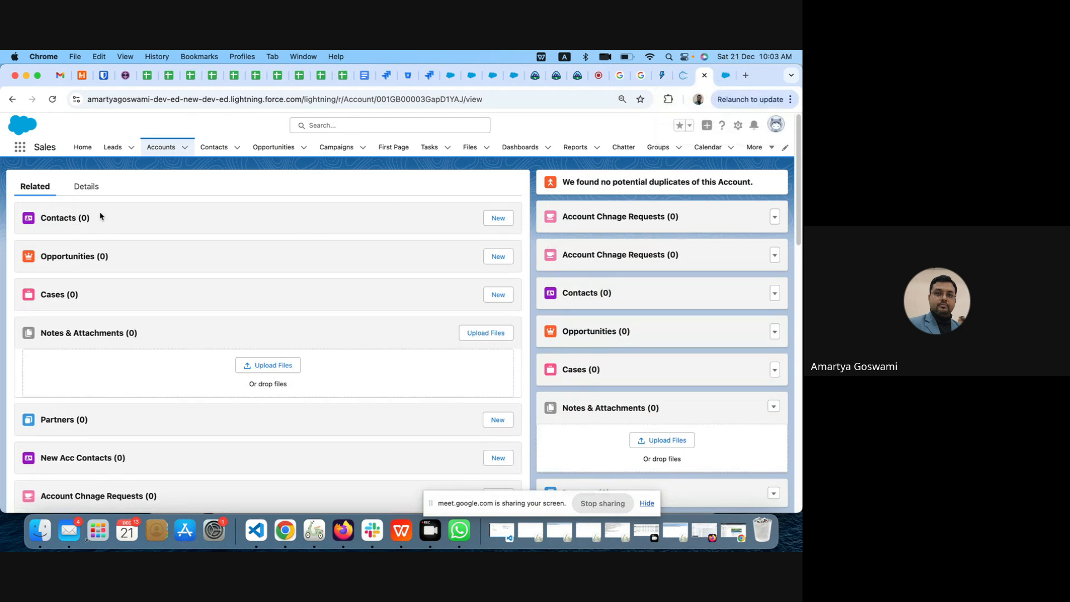
{"action": "left_click", "coordinate": [91, 187]}
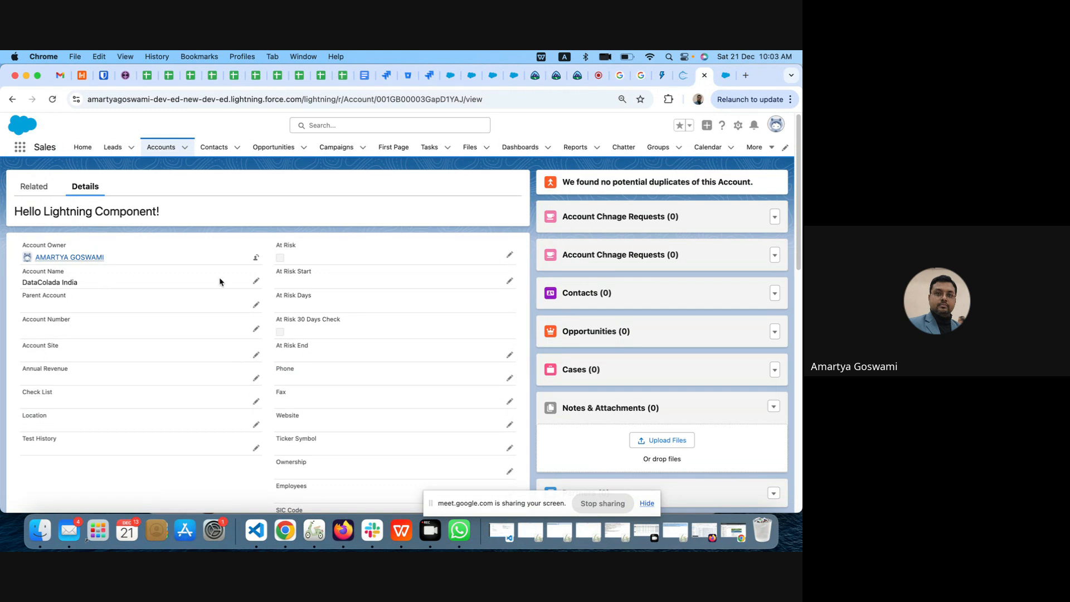
Step: Change the account name to DataColada and try to save the record
{"action": "left_click", "coordinate": [256, 280]}
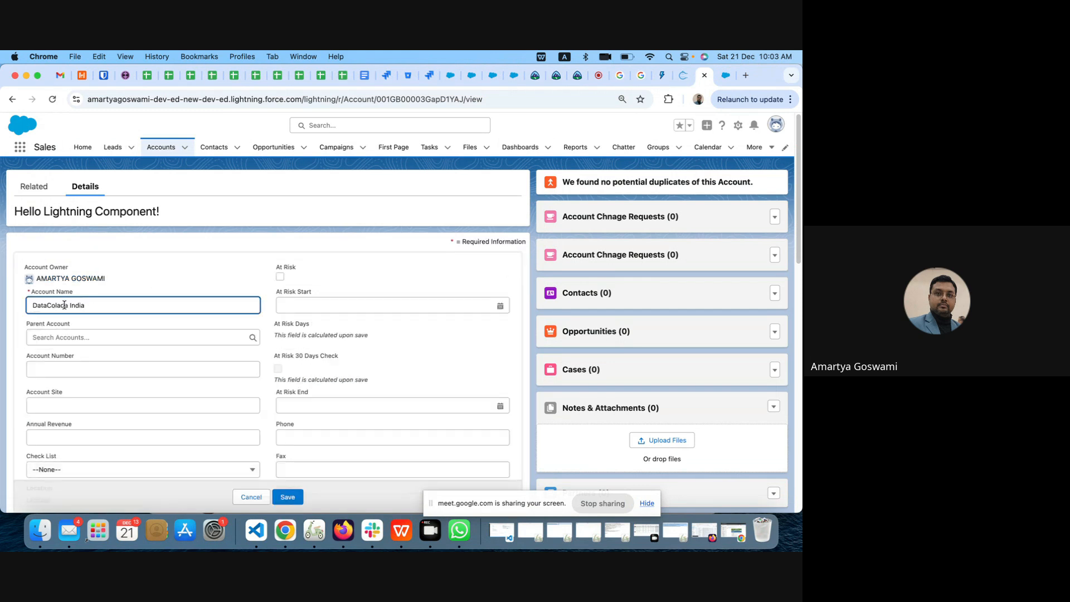
{"action": "double_click", "coordinate": [82, 304]}
{"action": "key", "text": "BackSpace"}
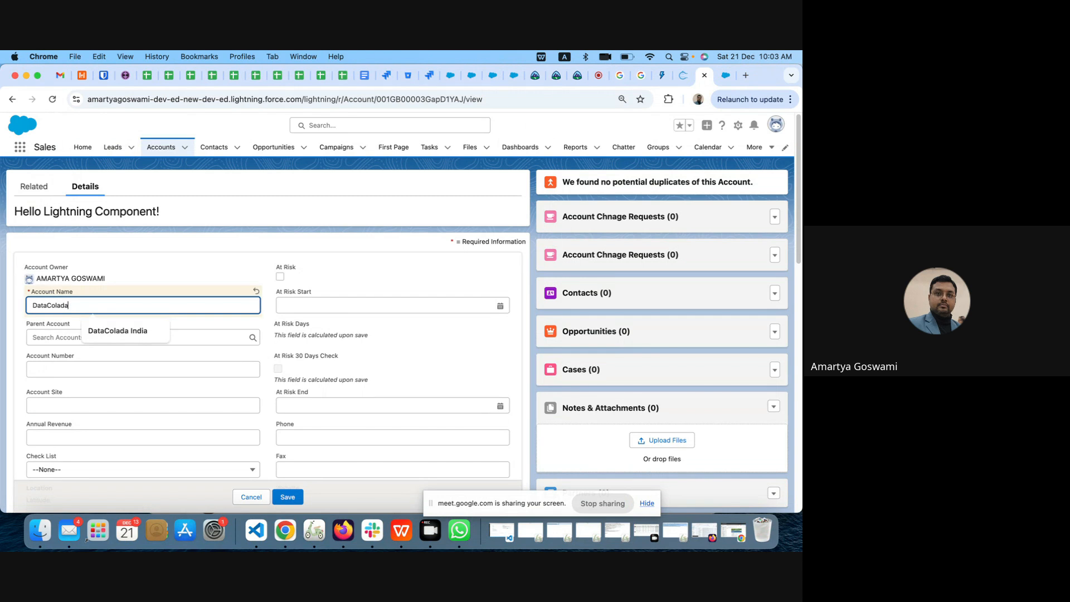
{"action": "left_click", "coordinate": [287, 497]}
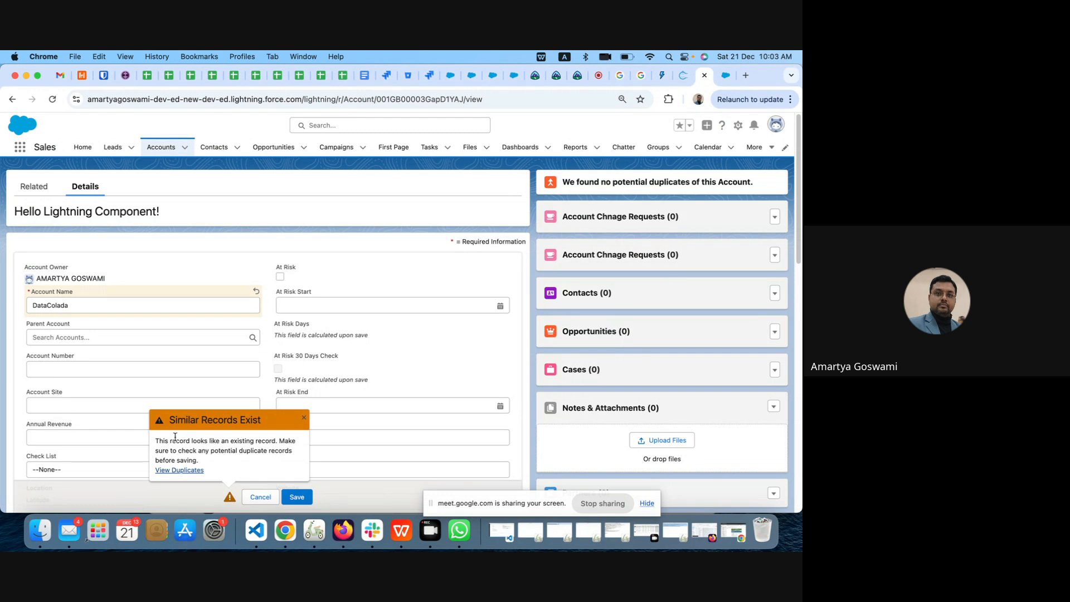
Step: View the potential duplicate of the renamed account, close the comparison and save the record anyway
{"action": "left_click", "coordinate": [180, 471]}
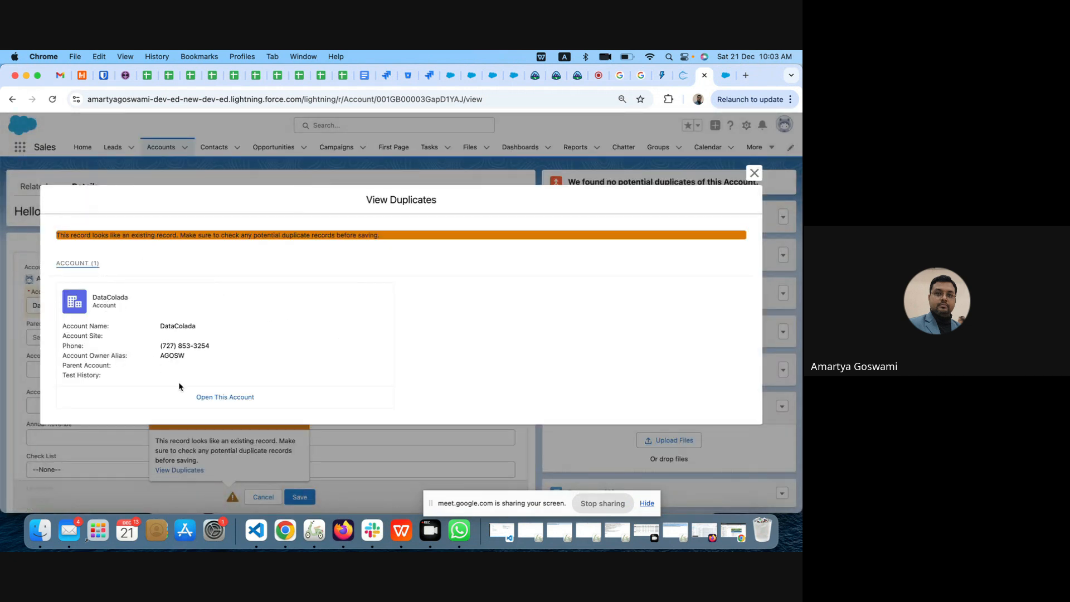
{"action": "left_click", "coordinate": [754, 173]}
{"action": "left_click", "coordinate": [297, 497]}
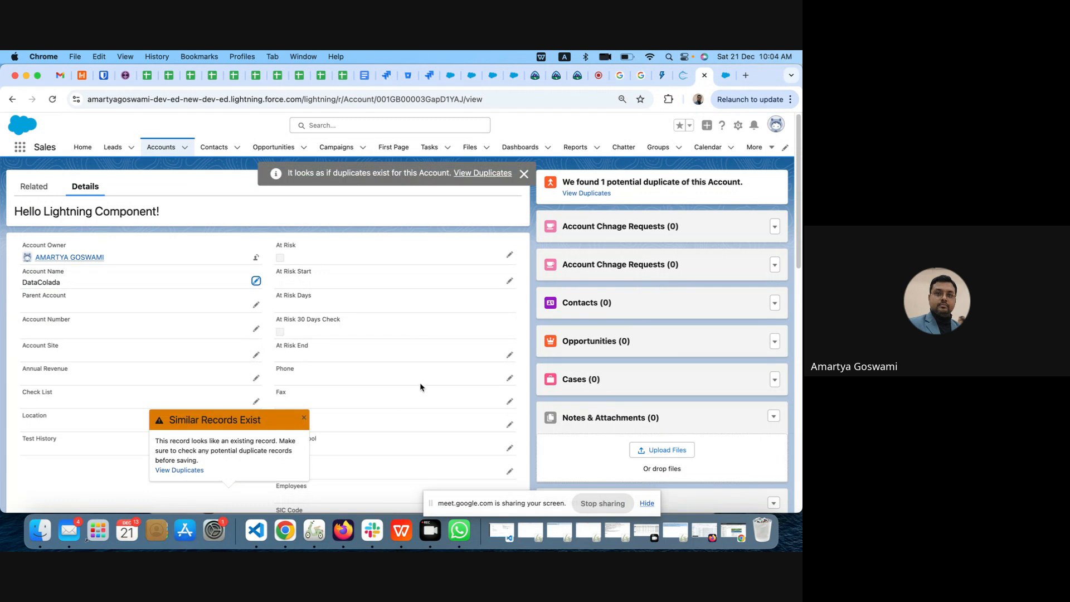
Step: View the potential duplicates of the saved DataColada account, dismiss the duplicate notification, close the comparison and look over the record's details
{"action": "left_click", "coordinate": [575, 194]}
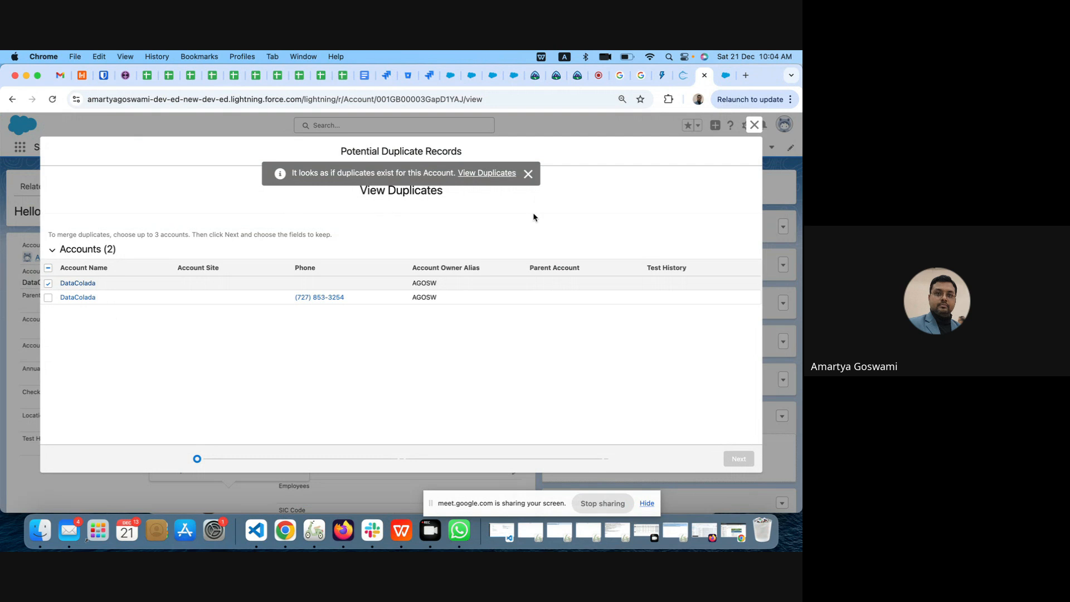
{"action": "left_click", "coordinate": [526, 174]}
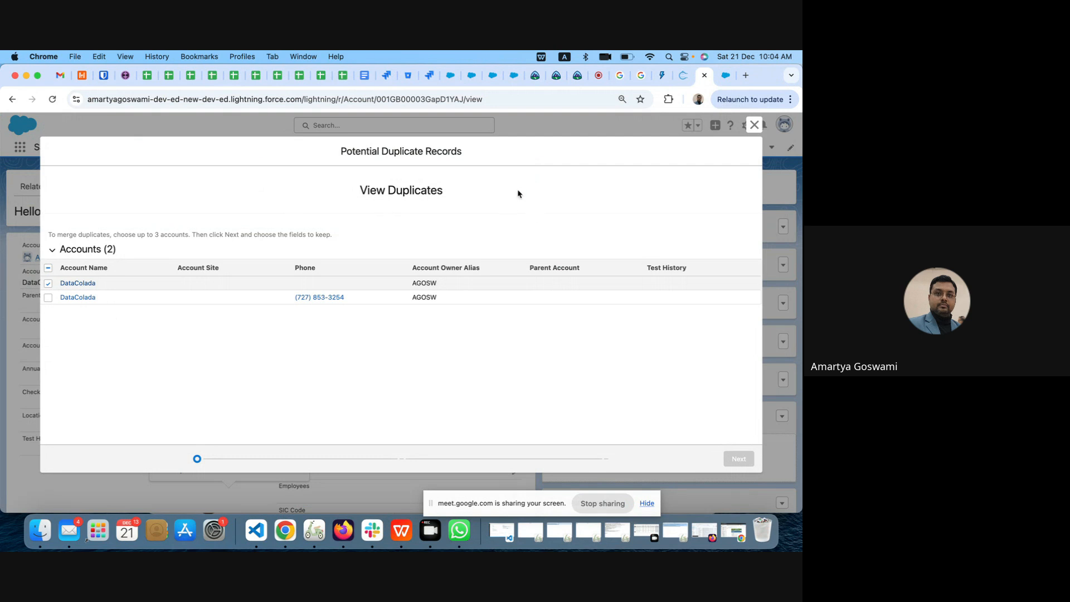
{"action": "left_click", "coordinate": [754, 126]}
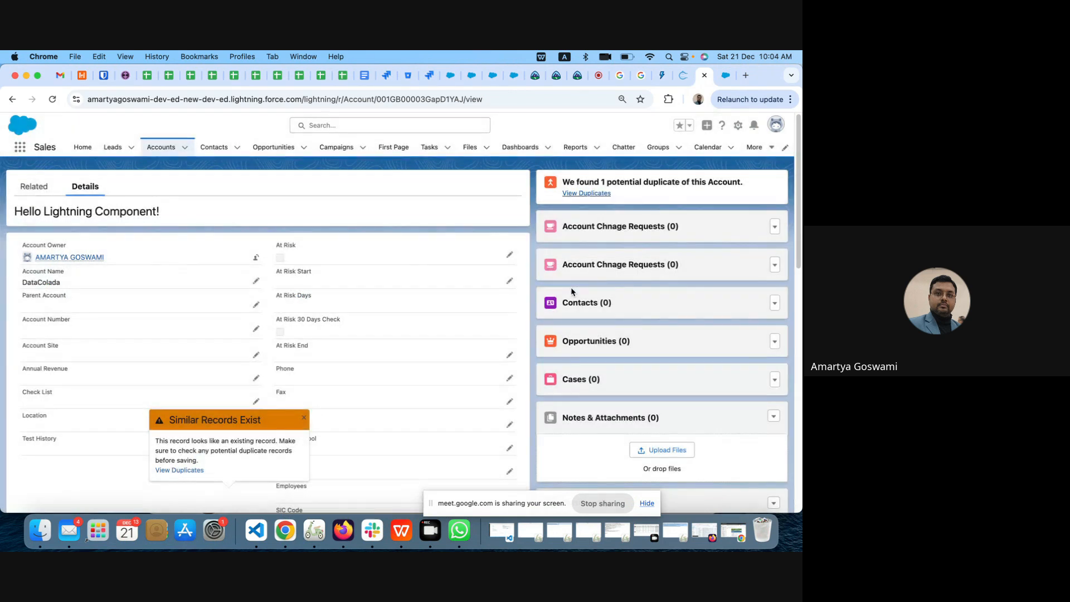
{"action": "scroll", "coordinate": [377, 419], "scroll_direction": "down", "scroll_amount": 5}
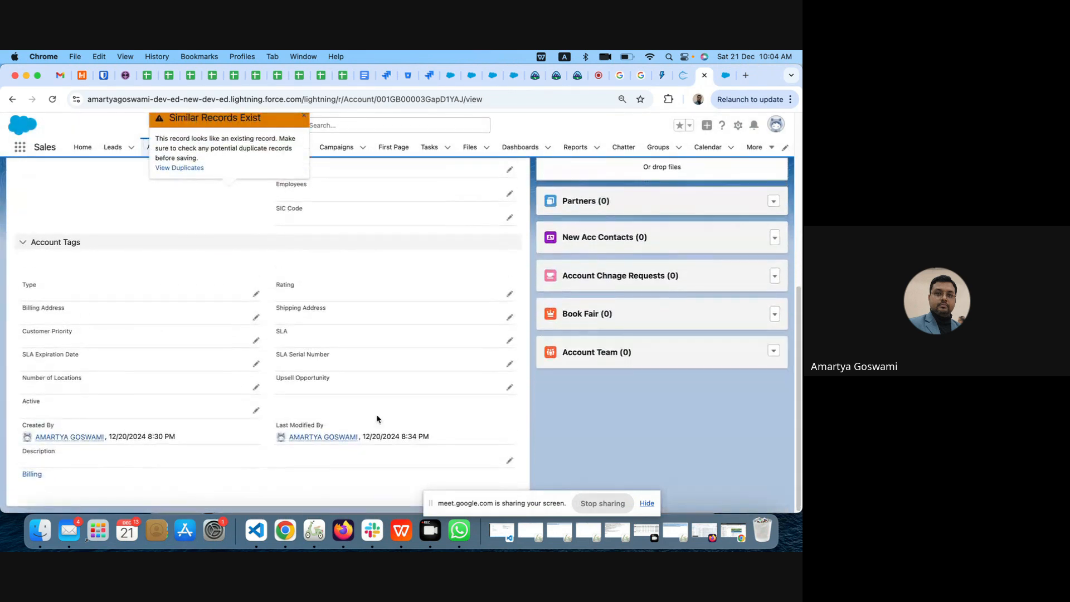
{"action": "scroll", "coordinate": [378, 419], "scroll_direction": "up", "scroll_amount": 3}
{"action": "scroll", "coordinate": [377, 419], "scroll_direction": "up", "scroll_amount": 1}
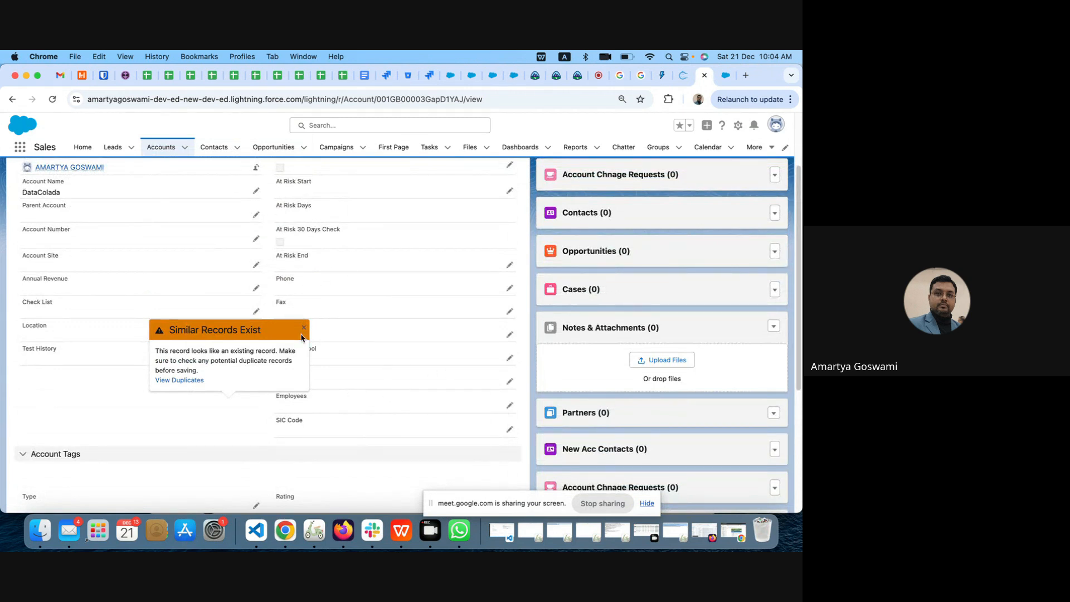
Step: Return to the Apex Hours order of execution article and review the cheat-sheet list of execution events
{"action": "left_click", "coordinate": [681, 84]}
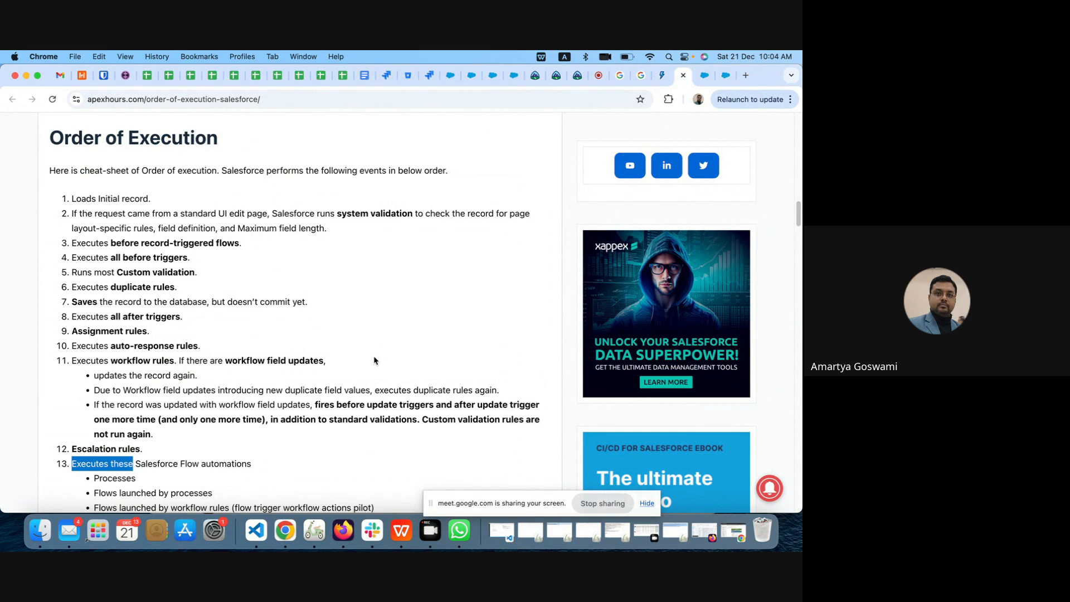
{"action": "scroll", "coordinate": [374, 361], "scroll_direction": "down", "scroll_amount": 5}
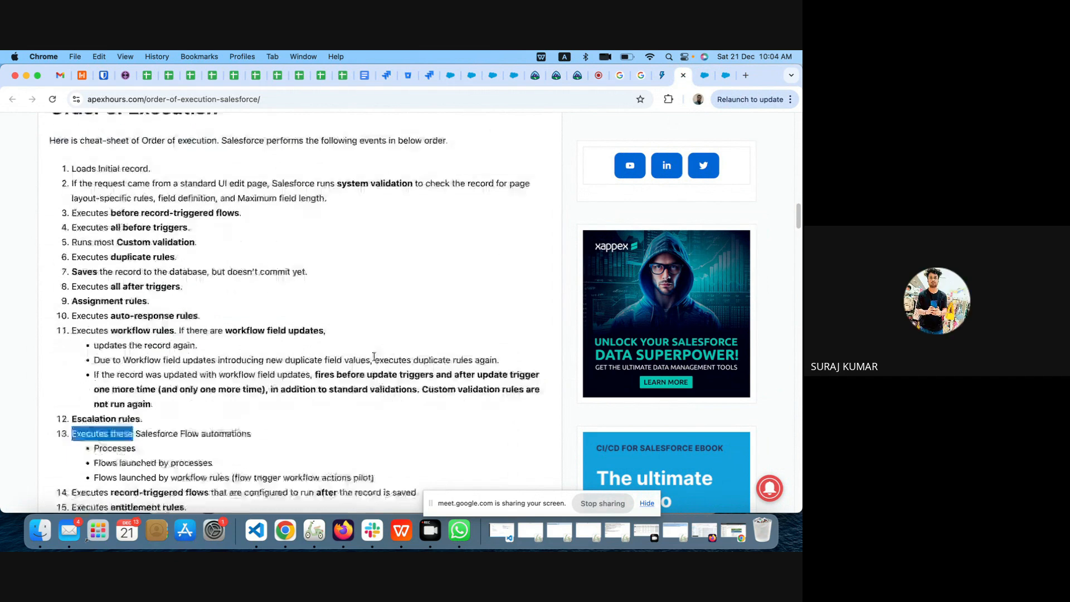